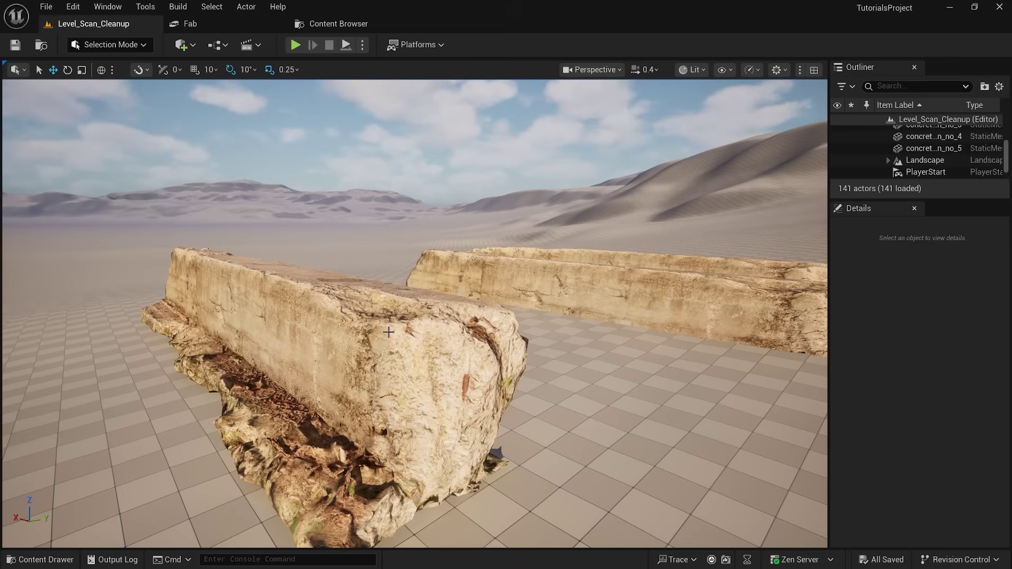
Examine the three concrete wall scans in the level, including their ends, tops and rubble bases
{"action": "left_click", "coordinate": [409, 326]}
{"action": "right_click_drag", "start_coordinate": [409, 326], "coordinate": [438, 323]}
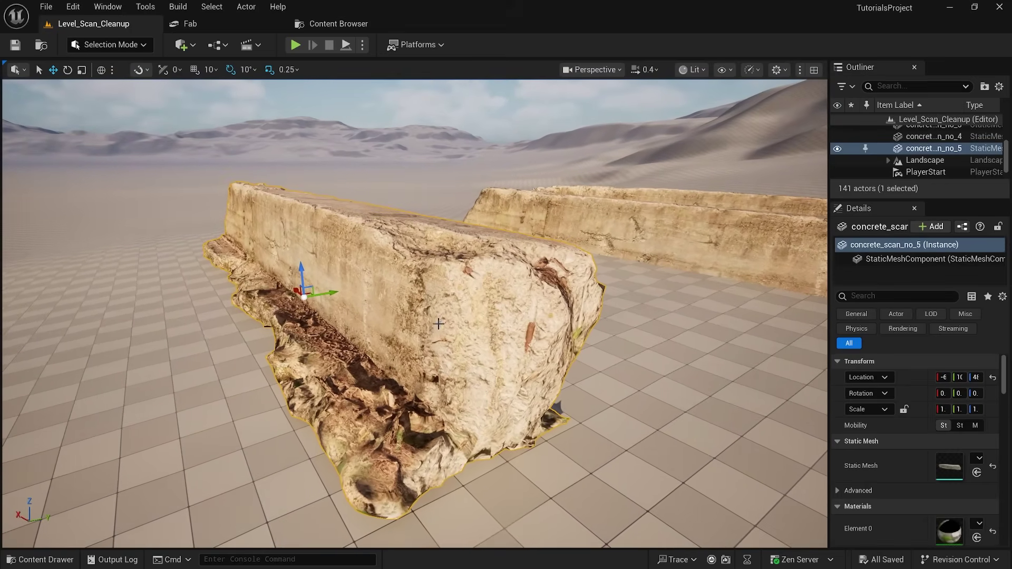
{"action": "left_click", "coordinate": [619, 236]}
{"action": "right_click_drag", "start_coordinate": [618, 237], "coordinate": [599, 242]}
{"action": "scroll", "coordinate": [627, 235], "scroll_direction": "up", "scroll_amount": 2}
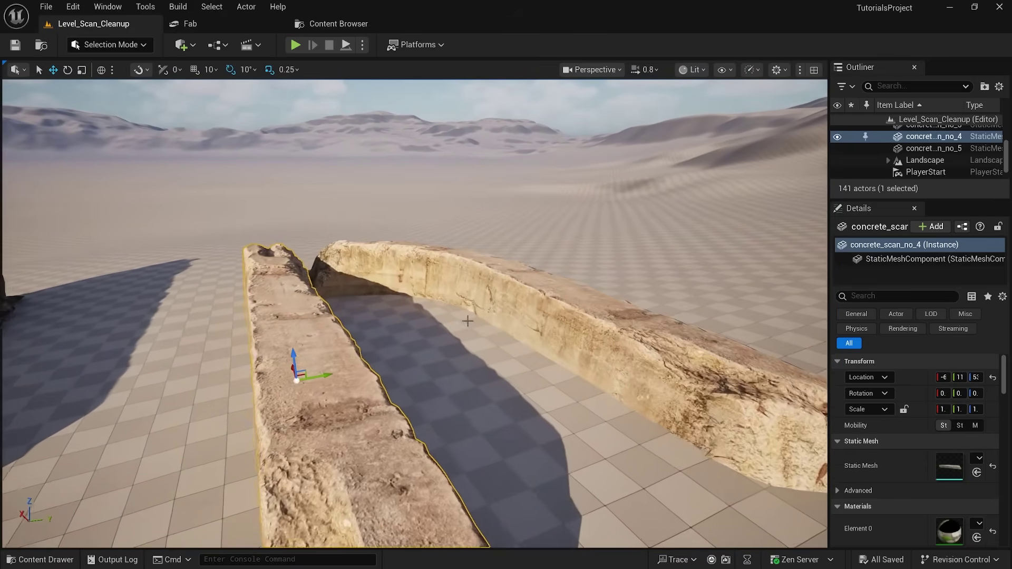
{"action": "left_click", "coordinate": [490, 320]}
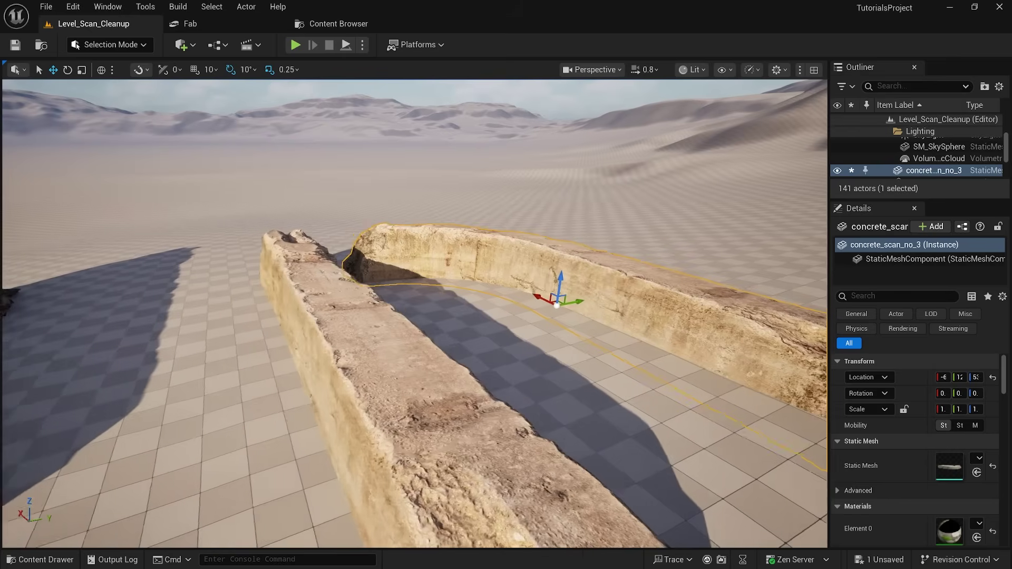
{"action": "right_click_drag", "start_coordinate": [490, 321], "coordinate": [512, 323]}
{"action": "scroll", "coordinate": [508, 324], "scroll_direction": "down", "scroll_amount": 1}
{"action": "right_click_drag", "start_coordinate": [644, 228], "coordinate": [635, 226]}
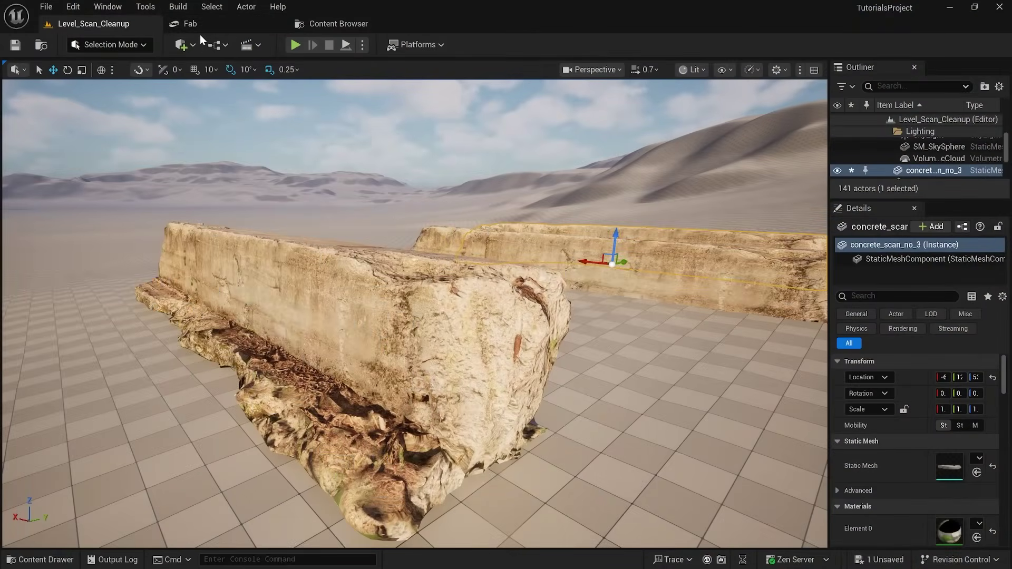
Add the free Concrete scan No. 3 from Fab to the project and return to the level
{"action": "left_click", "coordinate": [202, 32]}
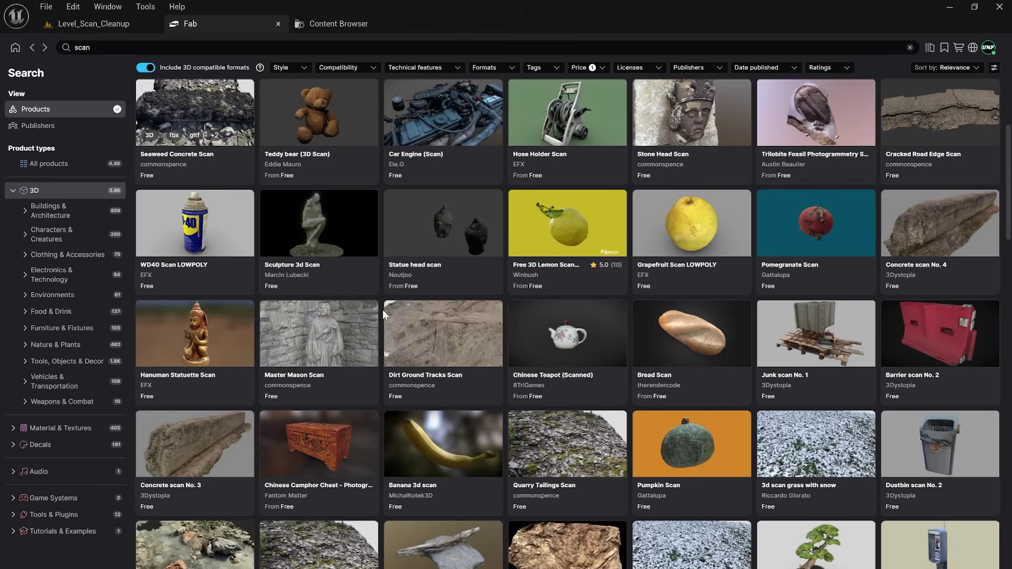
{"action": "left_click", "coordinate": [222, 440]}
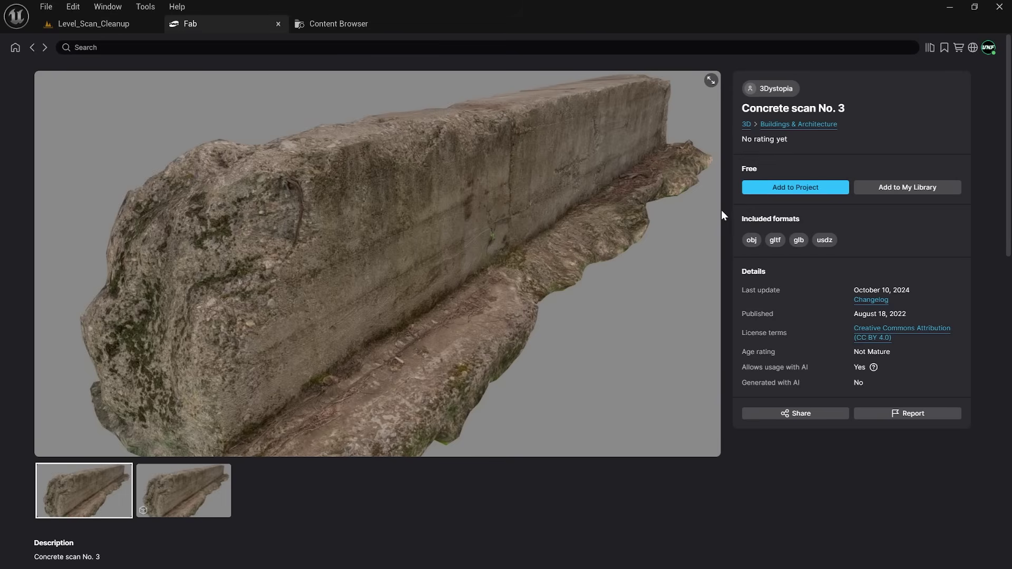
{"action": "left_click", "coordinate": [788, 190]}
{"action": "left_click", "coordinate": [77, 24]}
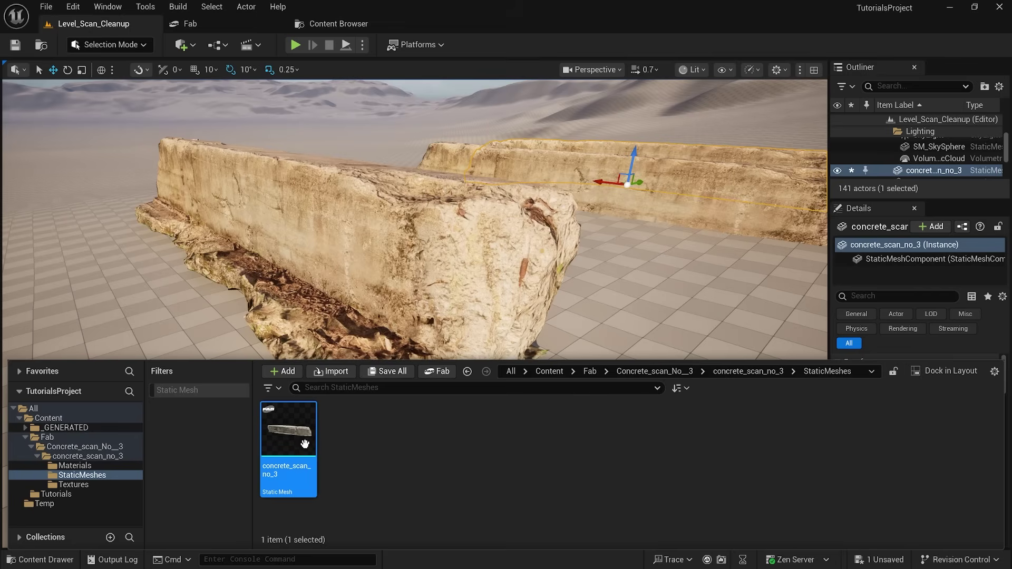
Look through the Materials, Textures and StaticMeshes folders of the imported concrete_scan_no_3 asset
{"action": "left_click", "coordinate": [109, 458]}
{"action": "left_click", "coordinate": [93, 467]}
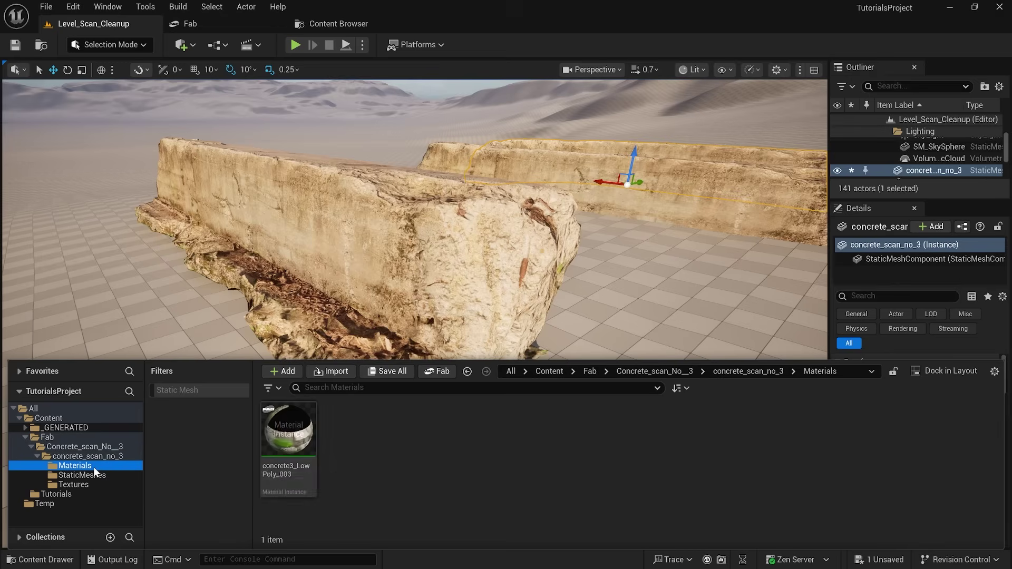
{"action": "left_click", "coordinate": [92, 485]}
{"action": "left_click", "coordinate": [97, 476]}
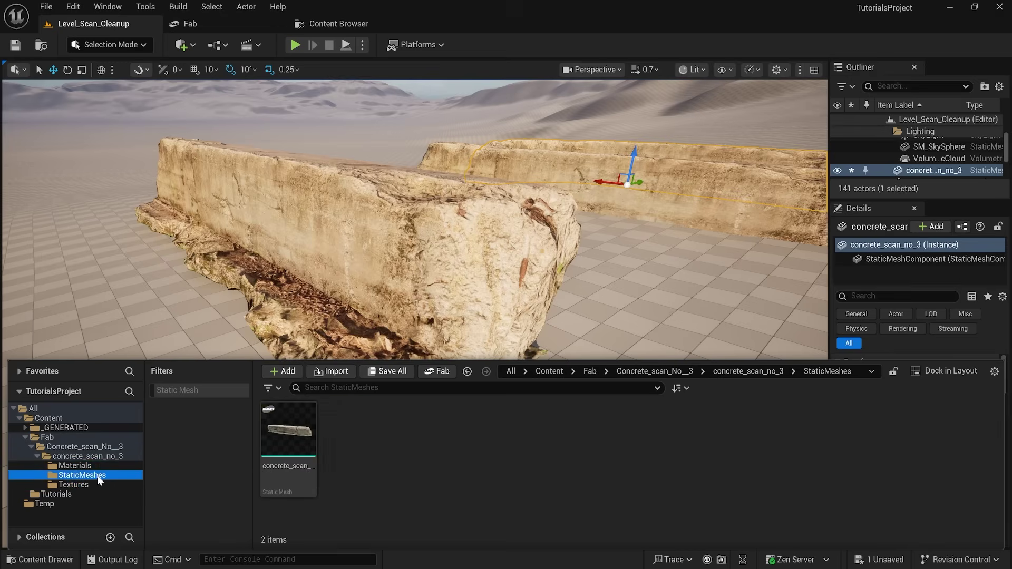
Place a copy of the front concrete scan with the rubble base end to end with the original
{"action": "left_click", "coordinate": [437, 234]}
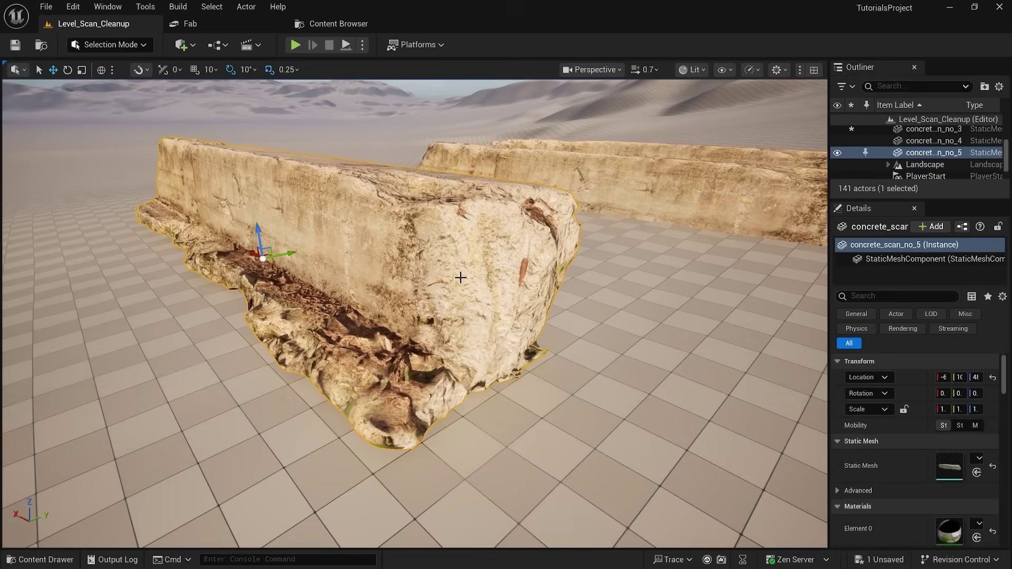
{"action": "key", "text": "s"}
{"action": "right_click_drag", "start_coordinate": [461, 277], "coordinate": [487, 312]}
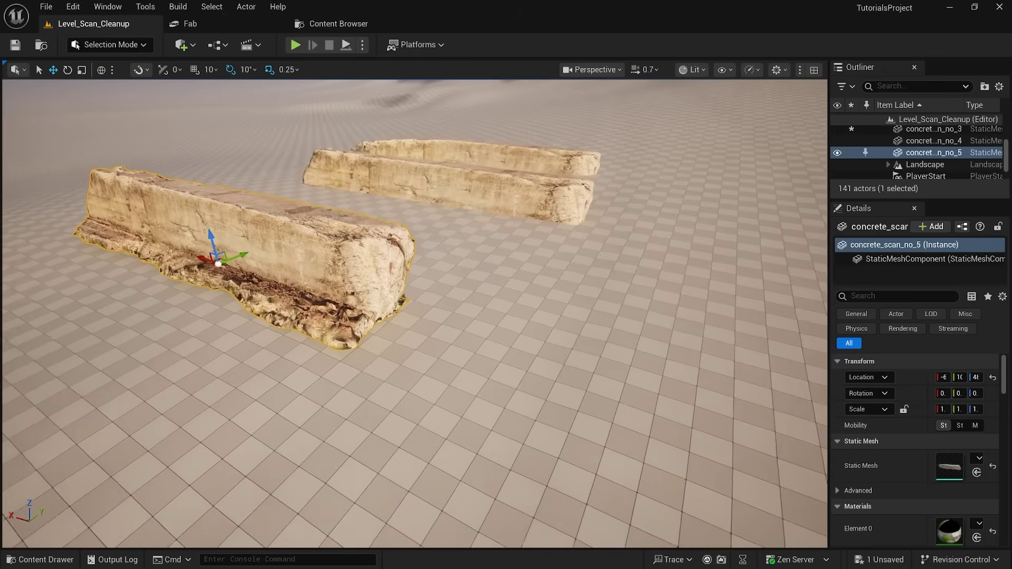
{"action": "right_click_drag", "start_coordinate": [279, 334], "coordinate": [279, 334]}
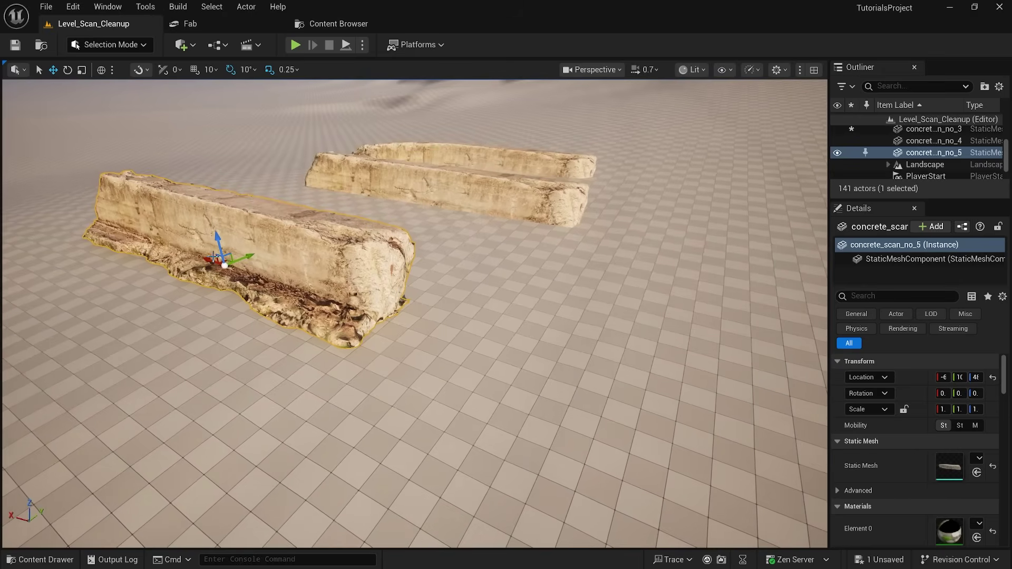
{"action": "left_click_drag", "start_coordinate": [206, 258], "coordinate": [698, 468], "text": "alt"}
{"action": "right_click_drag", "start_coordinate": [698, 468], "coordinate": [699, 468]}
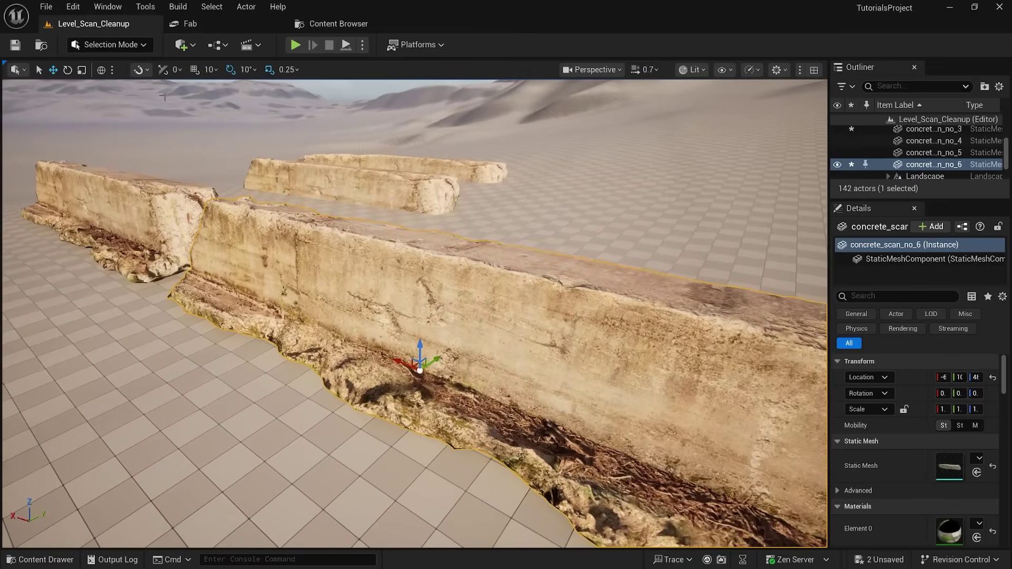
In Modeling Mode, duplicate the copied wall's mesh as a new asset named concrete_scan_no_3_clean
{"action": "left_click", "coordinate": [135, 44]}
{"action": "left_click", "coordinate": [109, 115]}
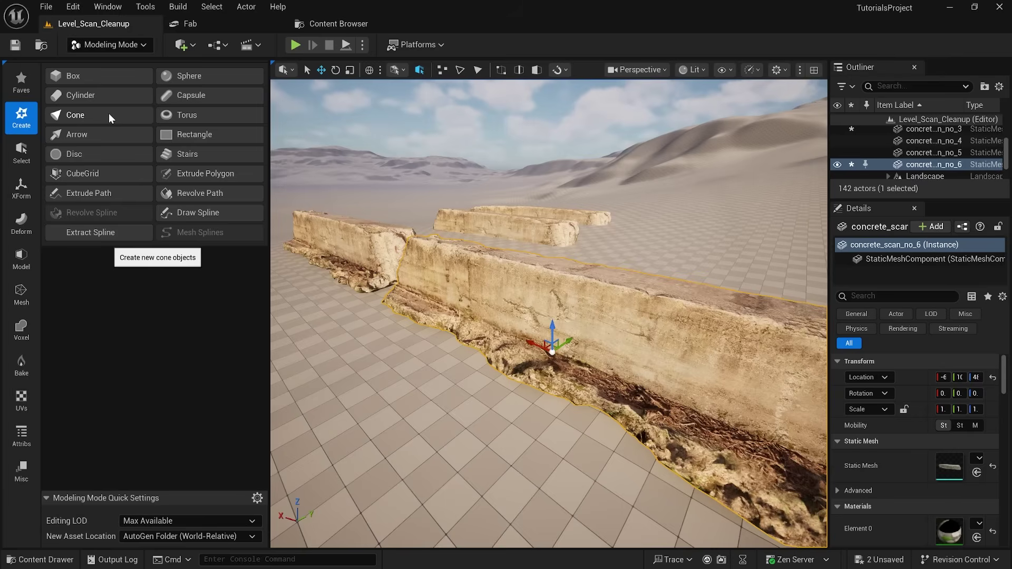
{"action": "left_click", "coordinate": [23, 187]}
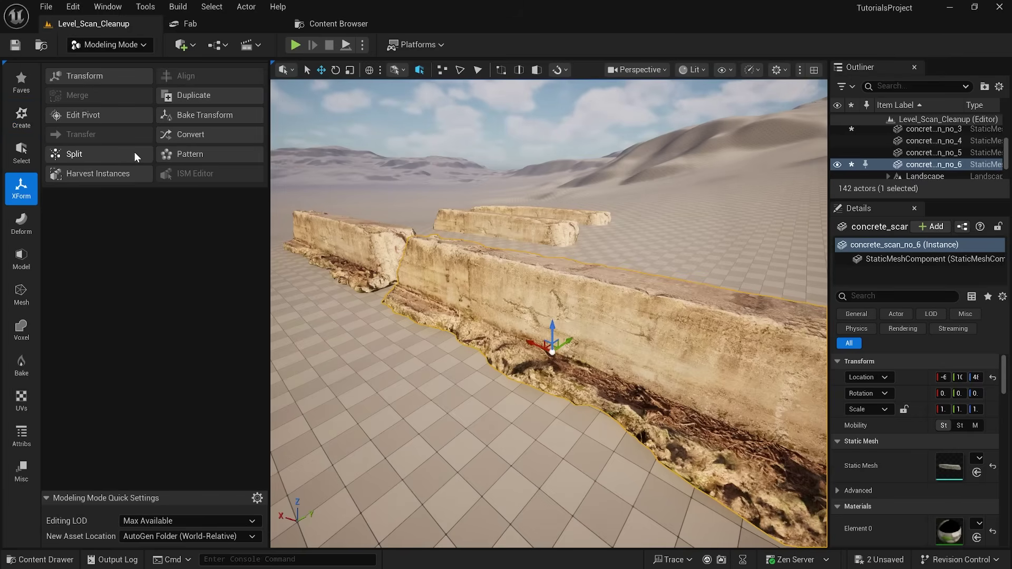
{"action": "left_click", "coordinate": [190, 98]}
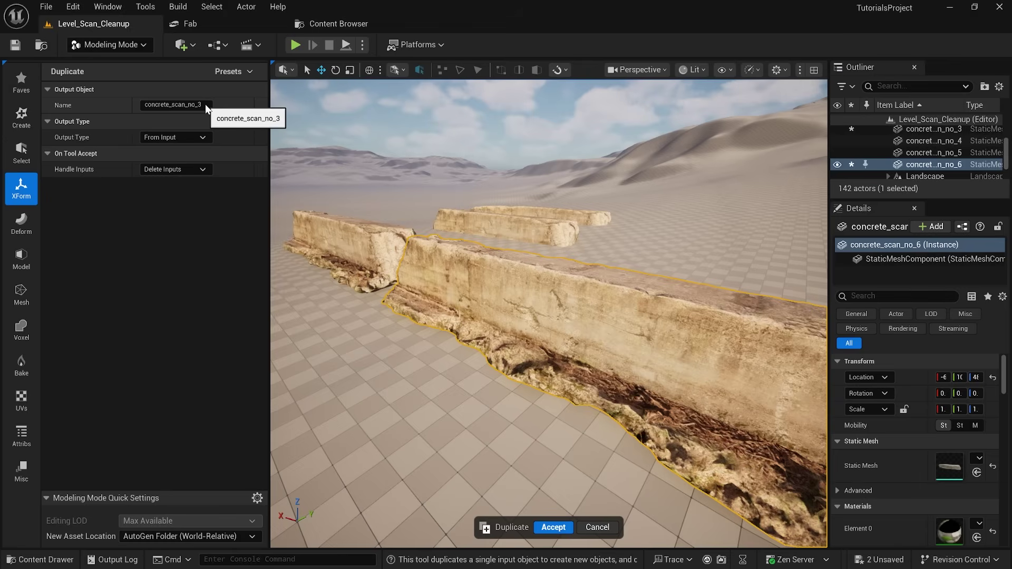
{"action": "left_click", "coordinate": [210, 104]}
{"action": "left_click", "coordinate": [205, 104]}
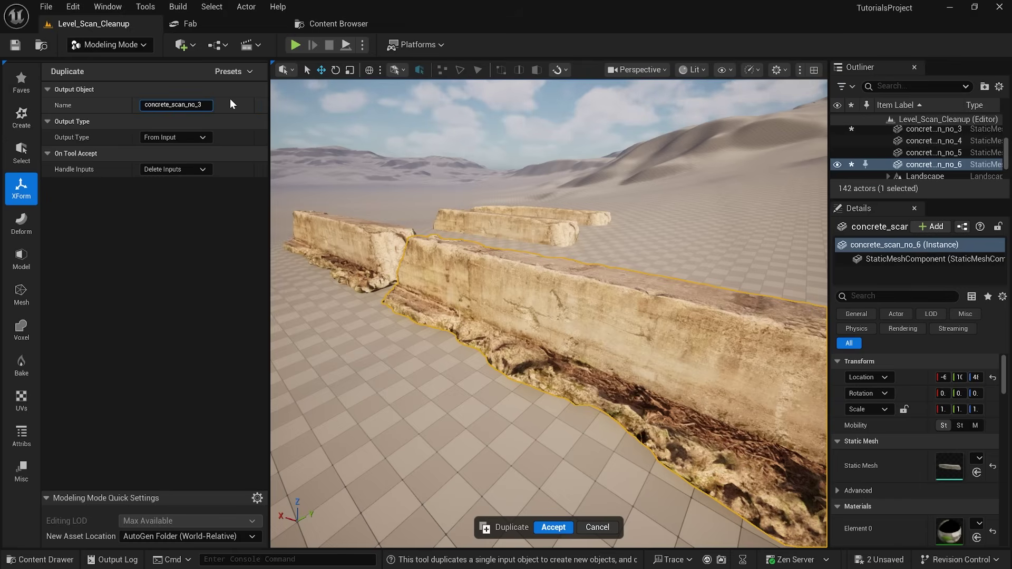
{"action": "type", "text": "_clean"}
{"action": "left_click", "coordinate": [538, 529]}
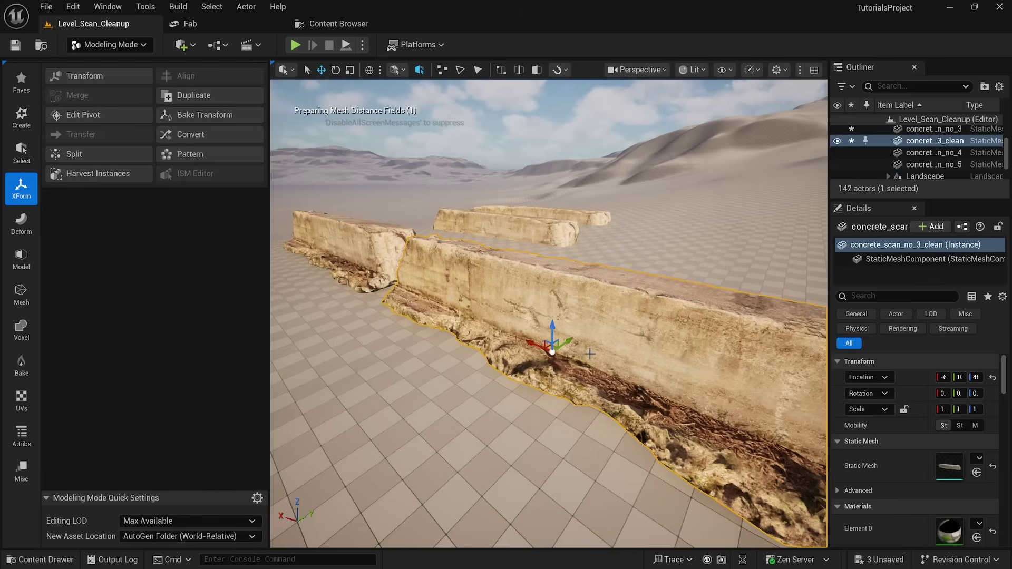
Locate the concrete_scan_no_3_clean mesh asset in the project content and save all changes
{"action": "right_click_drag", "start_coordinate": [606, 384], "coordinate": [709, 416]}
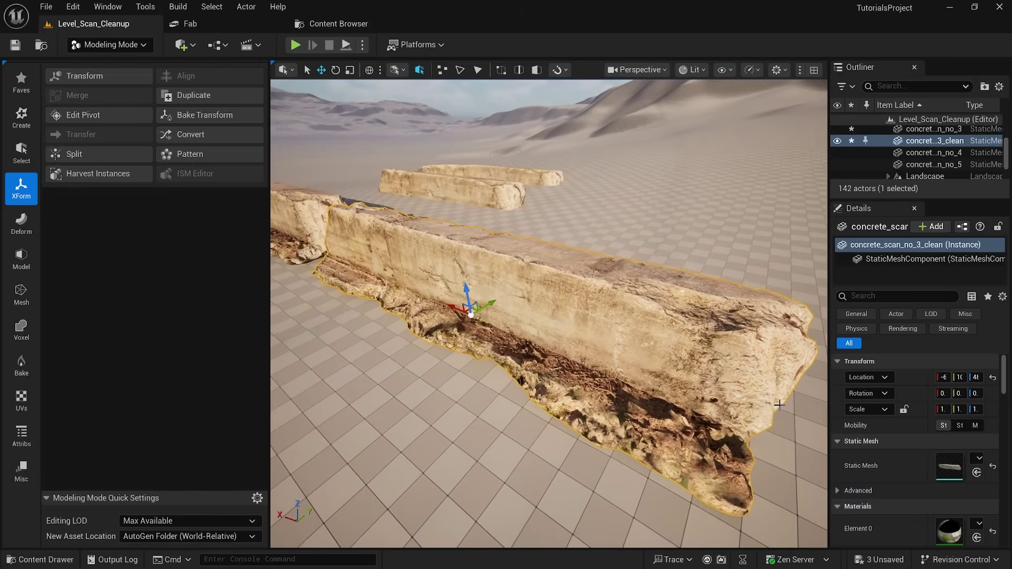
{"action": "left_click_drag", "start_coordinate": [829, 277], "coordinate": [763, 278]}
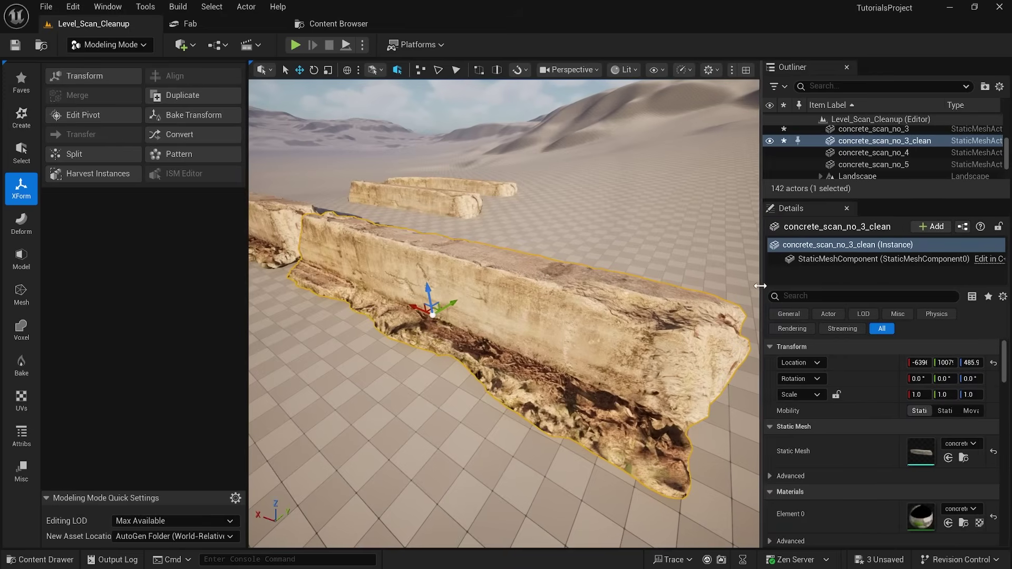
{"action": "left_click", "coordinate": [961, 458]}
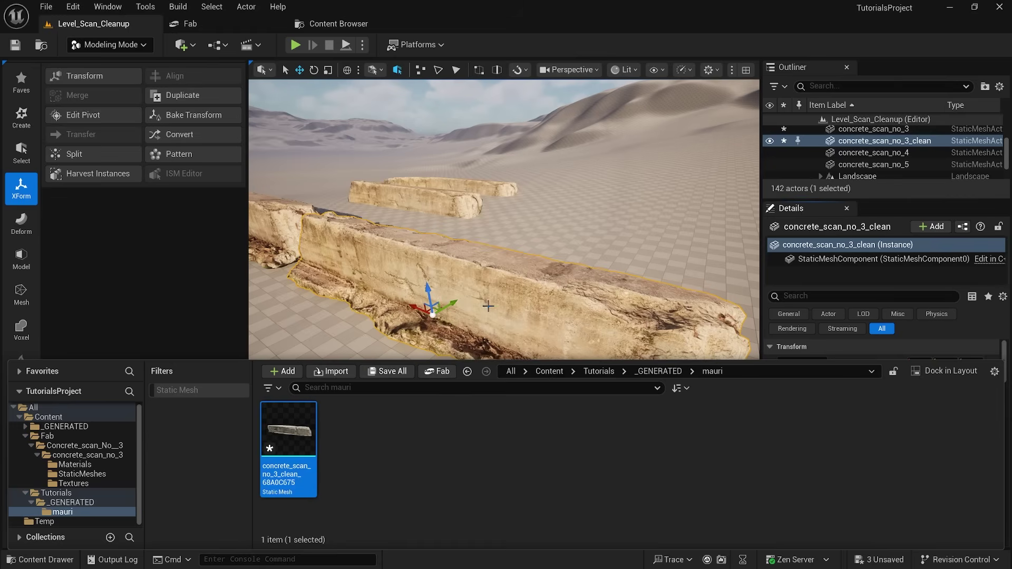
{"action": "right_click_drag", "start_coordinate": [350, 278], "coordinate": [326, 277]}
{"action": "key", "text": "ctrl+shift+s"}
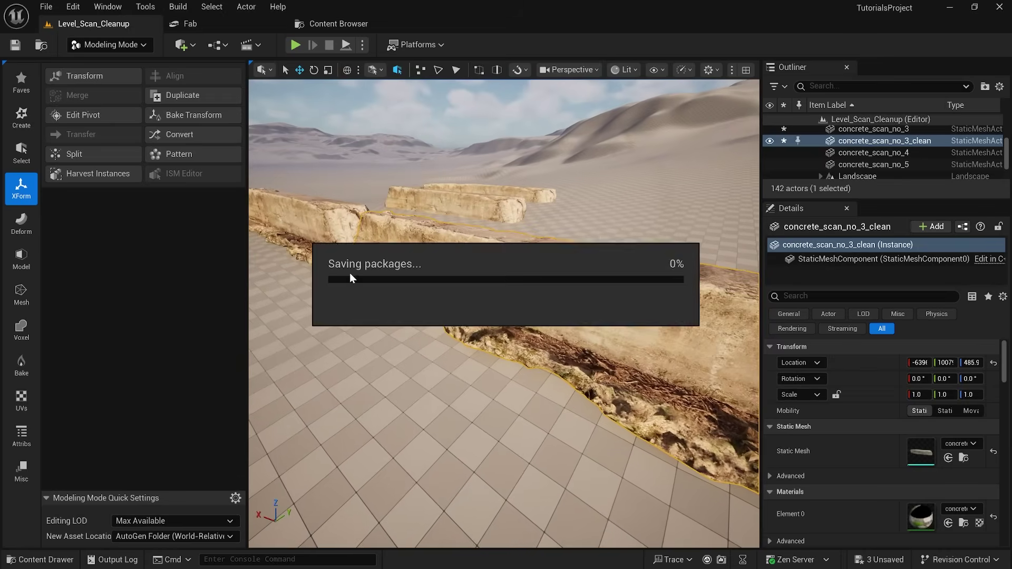
Start a Plane Cut on concrete_scan_no_3_clean and flip the plane so the upper part of the wall is kept
{"action": "right_click_drag", "start_coordinate": [452, 369], "coordinate": [404, 349]}
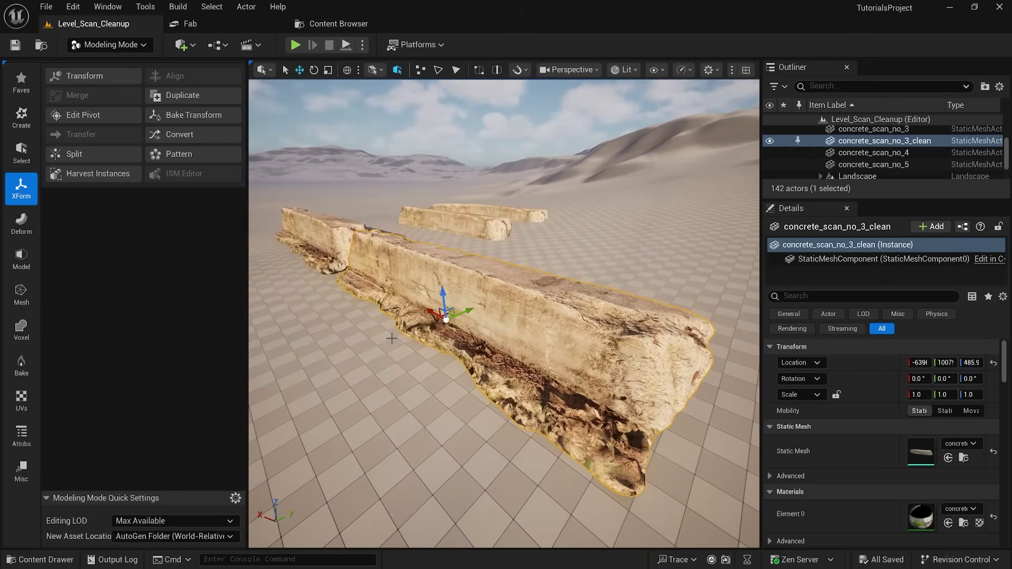
{"action": "mouse_move", "coordinate": [504, 314]}
{"action": "right_mouse_down"}
{"action": "mouse_move", "coordinate": [445, 288]}
{"action": "mouse_move", "coordinate": [498, 307]}
{"action": "mouse_move", "coordinate": [490, 302]}
{"action": "right_mouse_up"}
{"action": "right_click_drag", "start_coordinate": [490, 374], "coordinate": [512, 374]}
{"action": "right_click_drag", "start_coordinate": [504, 313], "coordinate": [454, 309]}
{"action": "right_click_drag", "start_coordinate": [490, 373], "coordinate": [501, 369]}
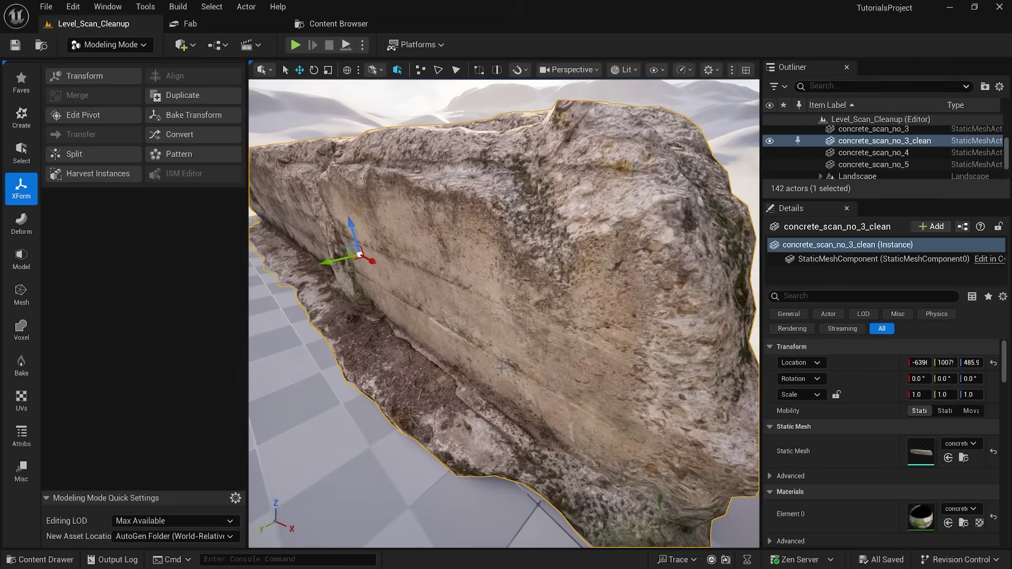
{"action": "right_click_drag", "start_coordinate": [477, 315], "coordinate": [477, 314]}
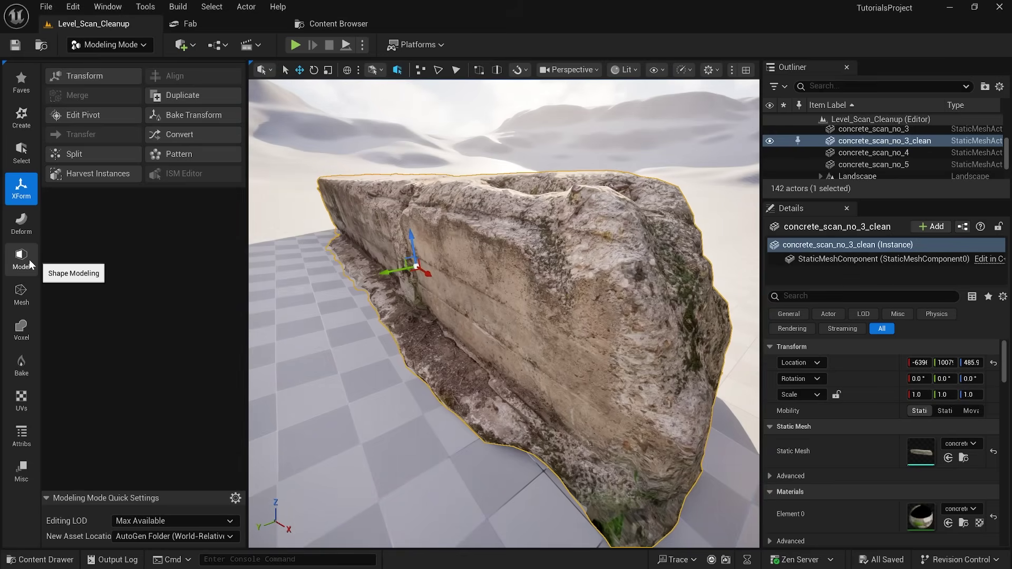
{"action": "left_click", "coordinate": [21, 258]}
{"action": "left_click", "coordinate": [116, 118]}
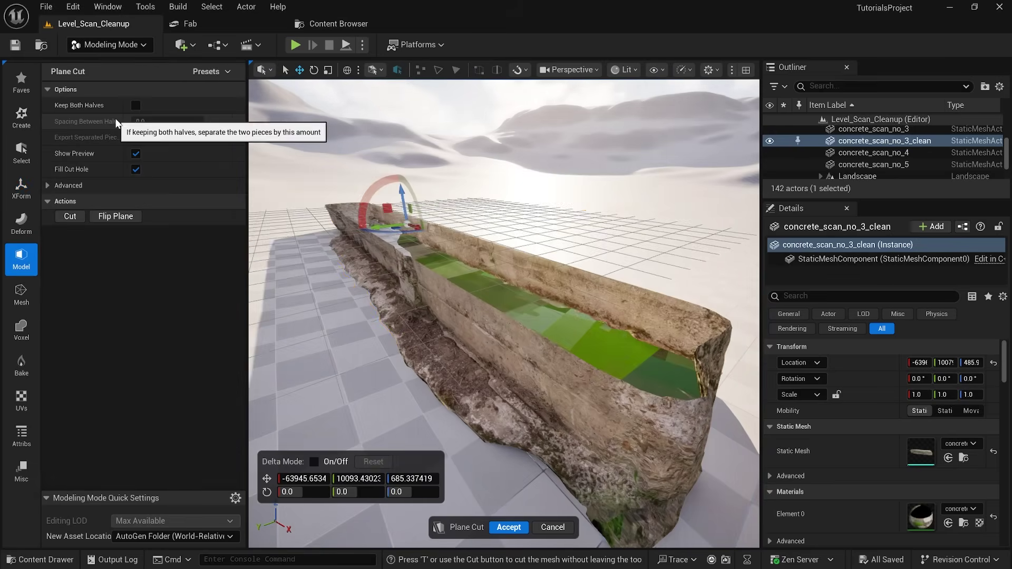
{"action": "right_click_drag", "start_coordinate": [504, 313], "coordinate": [504, 313]}
{"action": "right_click_drag", "start_coordinate": [610, 228], "coordinate": [610, 229]}
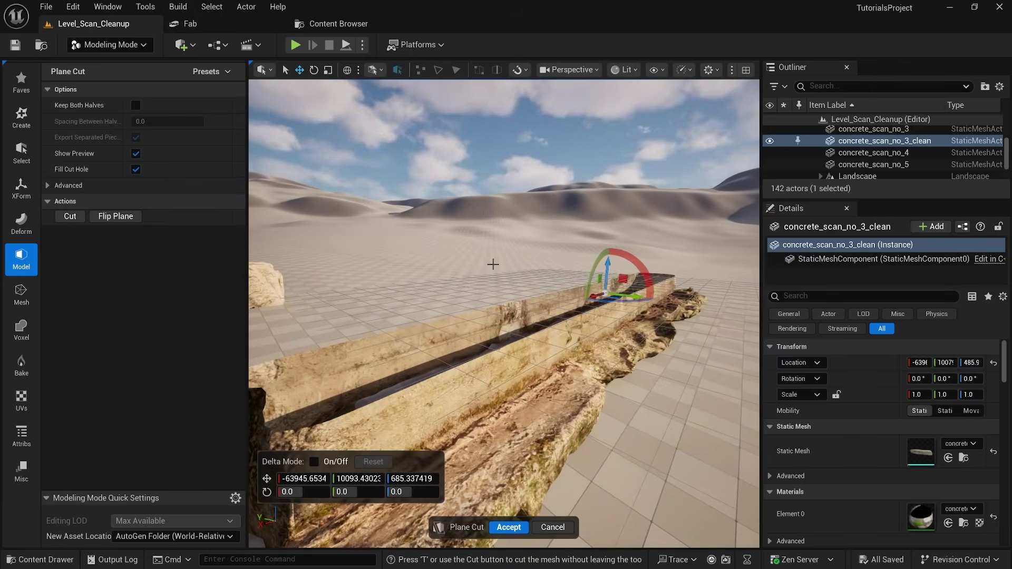
{"action": "right_click_drag", "start_coordinate": [492, 264], "coordinate": [493, 264]}
{"action": "left_click", "coordinate": [134, 217]}
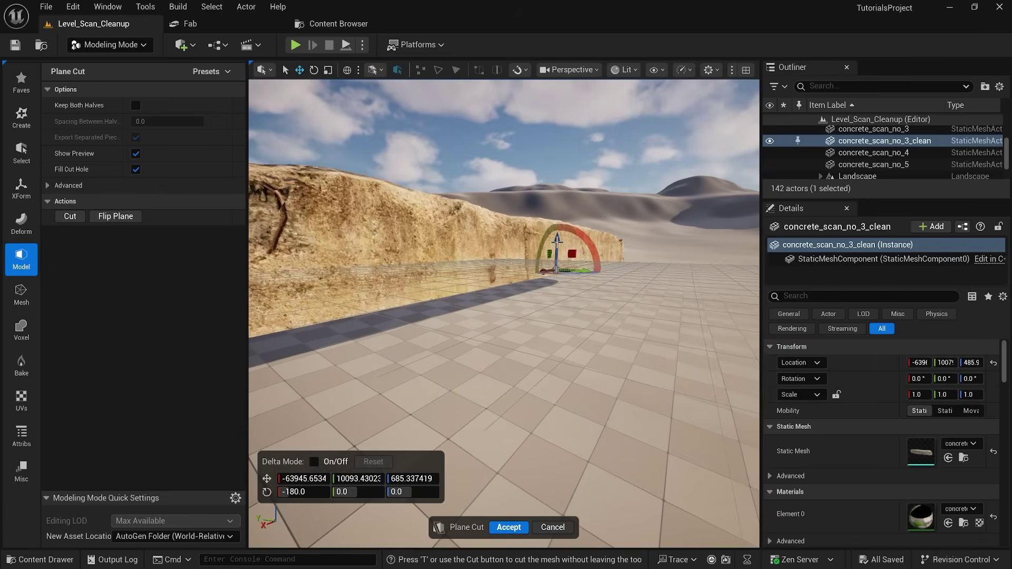
Lower the cutting plane to a Z of about 588.5, just above most of the rubble base, and accept the cut
{"action": "left_click_drag", "start_coordinate": [557, 240], "coordinate": [554, 270]}
{"action": "key", "text": "w"}
{"action": "right_click_drag", "start_coordinate": [555, 269], "coordinate": [337, 285]}
{"action": "key", "text": "d"}
{"action": "right_click_drag", "start_coordinate": [474, 273], "coordinate": [469, 273]}
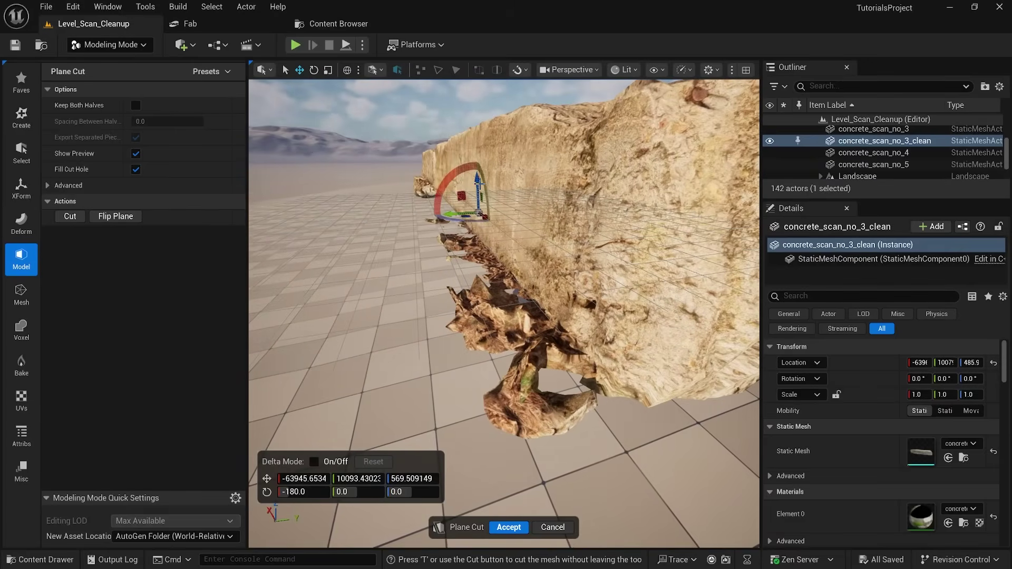
{"action": "left_click_drag", "start_coordinate": [476, 190], "coordinate": [474, 183]}
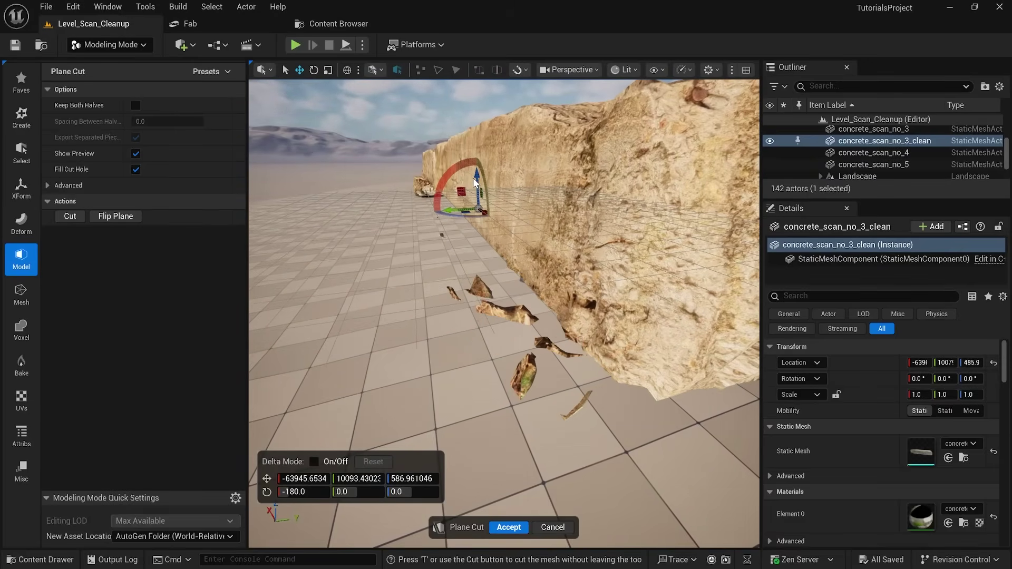
{"action": "right_click_drag", "start_coordinate": [476, 183], "coordinate": [423, 184]}
{"action": "key", "text": "d"}
{"action": "key", "text": "w"}
{"action": "key", "text": "s"}
{"action": "key", "text": "w"}
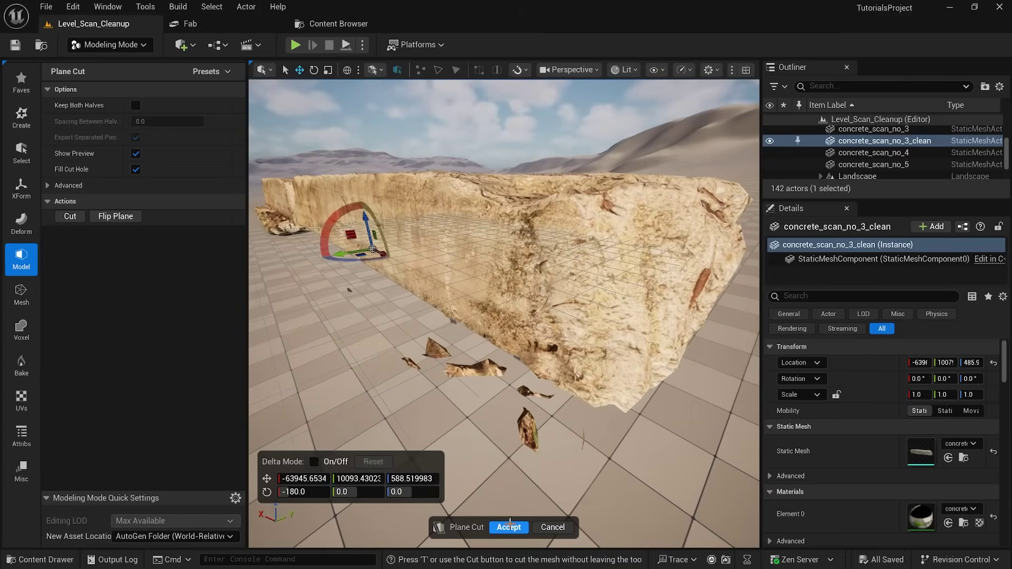
{"action": "left_click", "coordinate": [509, 527]}
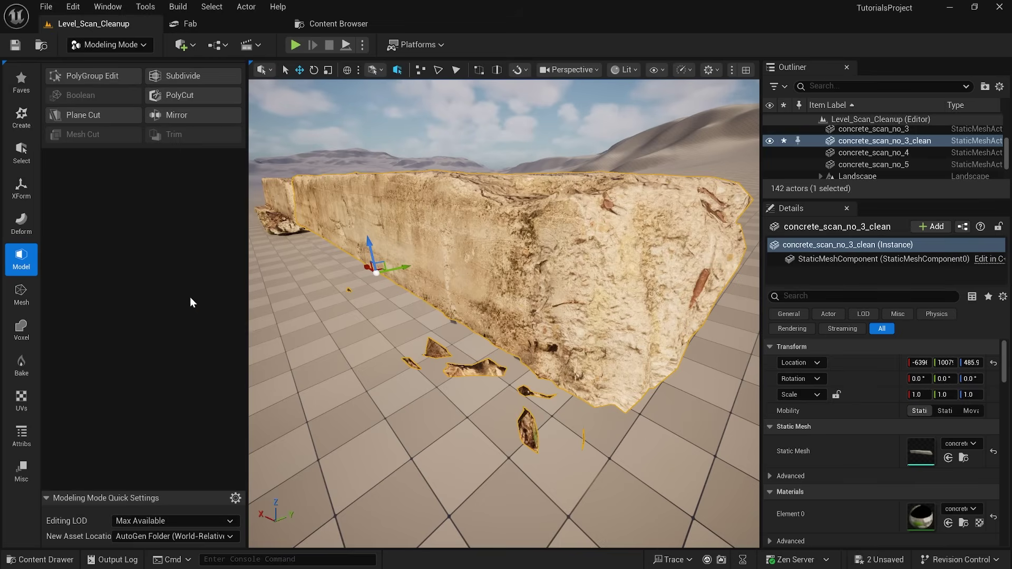
Start Tri Select on concrete_scan_no_3_clean and try brushing a triangle selection across the wall's side and top faces
{"action": "left_click", "coordinate": [22, 290]}
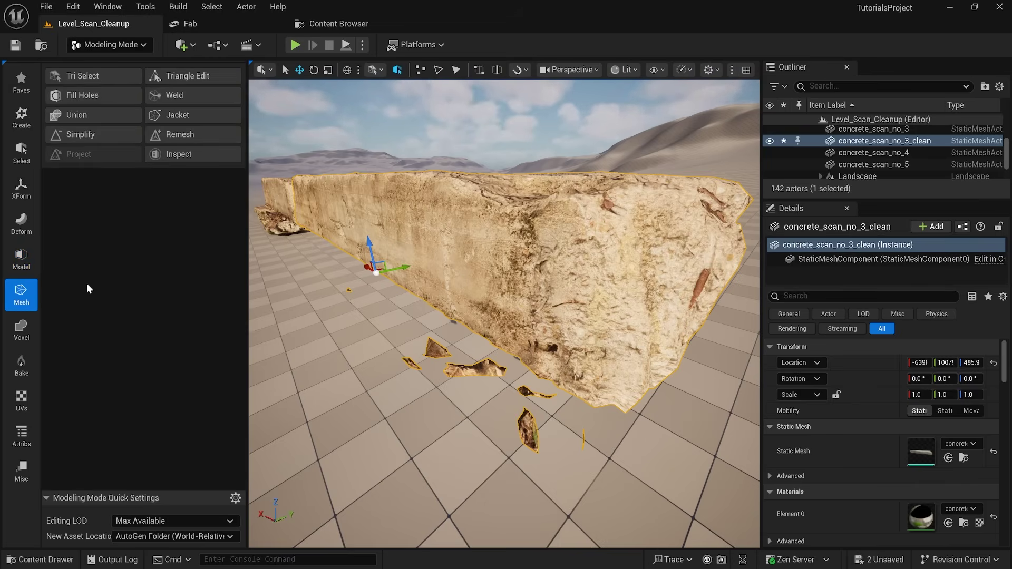
{"action": "mouse_move", "coordinate": [358, 253]}
{"action": "right_mouse_down"}
{"action": "mouse_move", "coordinate": [364, 243]}
{"action": "mouse_move", "coordinate": [348, 243]}
{"action": "right_mouse_up"}
{"action": "left_click", "coordinate": [87, 77]}
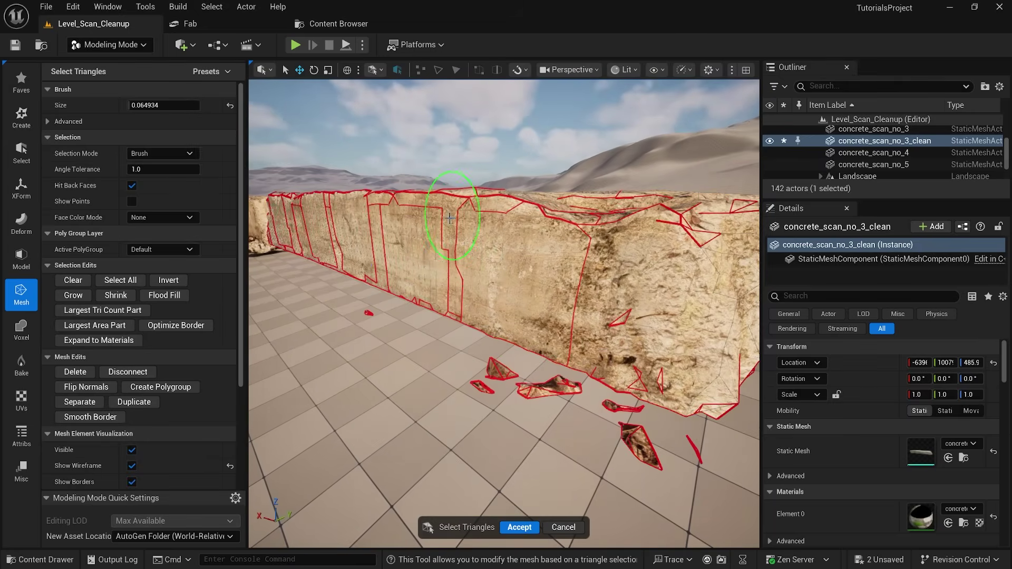
{"action": "right_click_drag", "start_coordinate": [463, 205], "coordinate": [445, 216]}
{"action": "mouse_move", "coordinate": [311, 207]}
{"action": "right_mouse_down"}
{"action": "mouse_move", "coordinate": [351, 203]}
{"action": "mouse_move", "coordinate": [176, 60]}
{"action": "right_mouse_up"}
{"action": "left_click", "coordinate": [98, 46]}
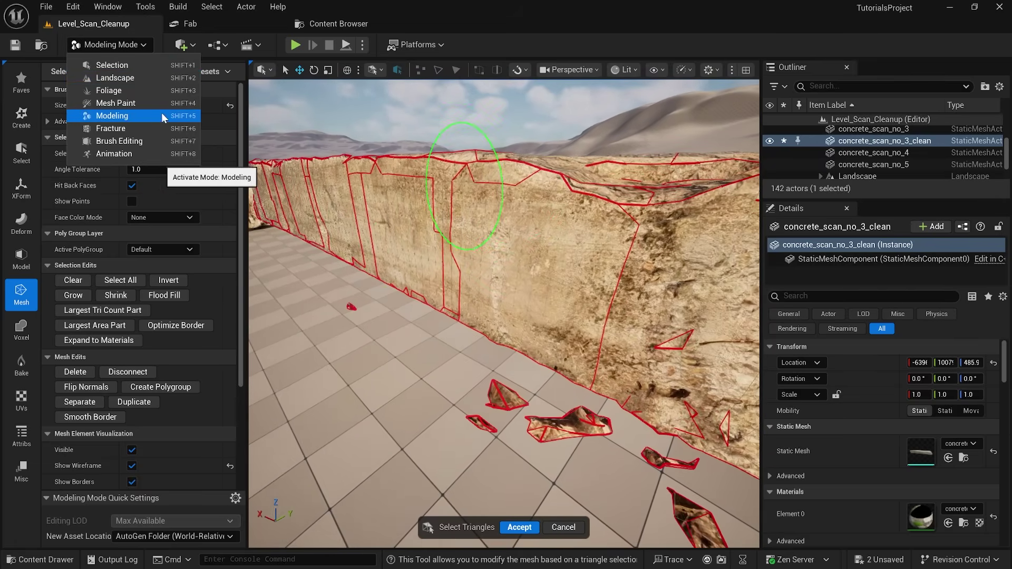
{"action": "left_click", "coordinate": [146, 44]}
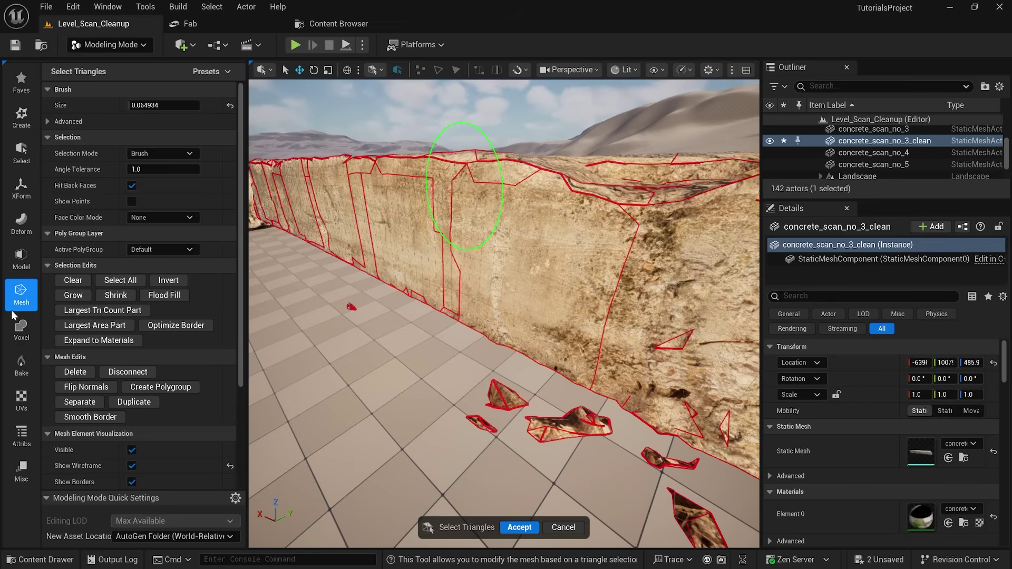
{"action": "mouse_move", "coordinate": [521, 250]}
{"action": "left_mouse_down"}
{"action": "mouse_move", "coordinate": [385, 190]}
{"action": "mouse_move", "coordinate": [584, 196]}
{"action": "mouse_move", "coordinate": [476, 178]}
{"action": "left_mouse_up"}
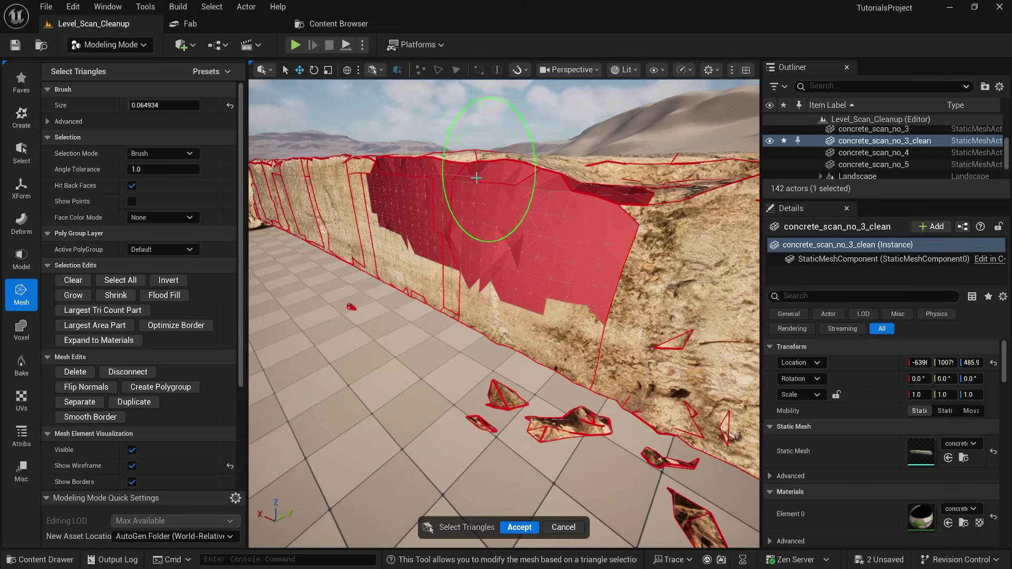
{"action": "right_click_drag", "start_coordinate": [493, 226], "coordinate": [519, 258]}
{"action": "mouse_move", "coordinate": [511, 245]}
{"action": "left_mouse_down"}
{"action": "mouse_move", "coordinate": [527, 253]}
{"action": "mouse_move", "coordinate": [554, 217]}
{"action": "left_mouse_up"}
Set the triangle selection mode to By Material (Connected)
{"action": "left_click", "coordinate": [161, 154]}
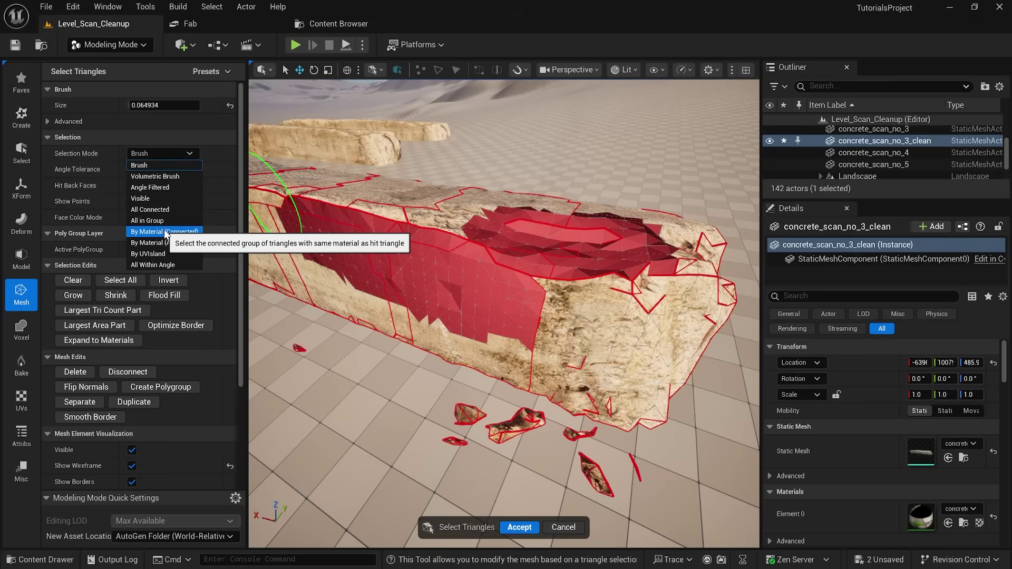
{"action": "left_click", "coordinate": [197, 231]}
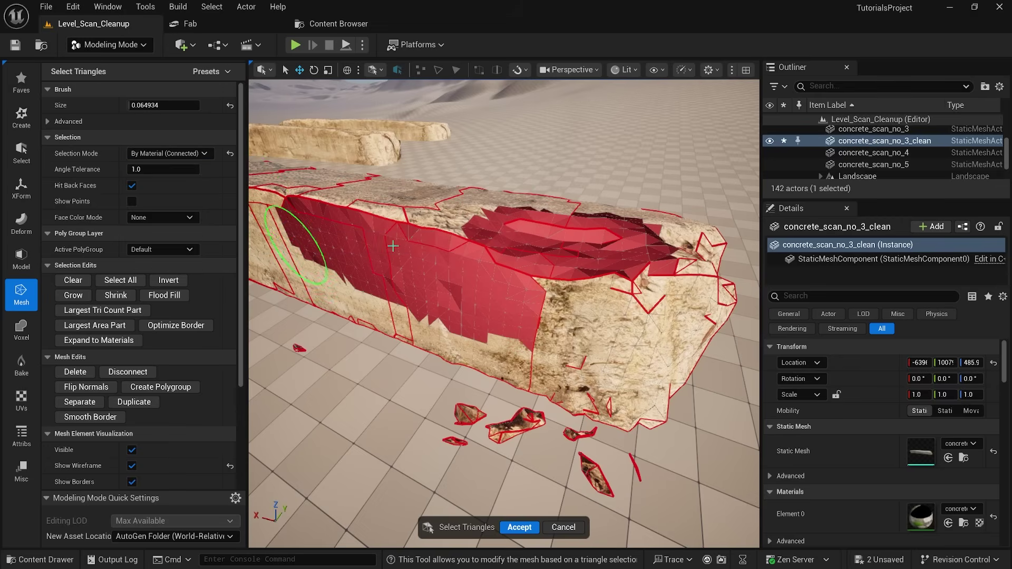
{"action": "right_click_drag", "start_coordinate": [434, 233], "coordinate": [434, 232]}
Try to select the wall's main body by picking connected patches along its top and side, and cancel the triangle selection
{"action": "left_click", "coordinate": [556, 250]}
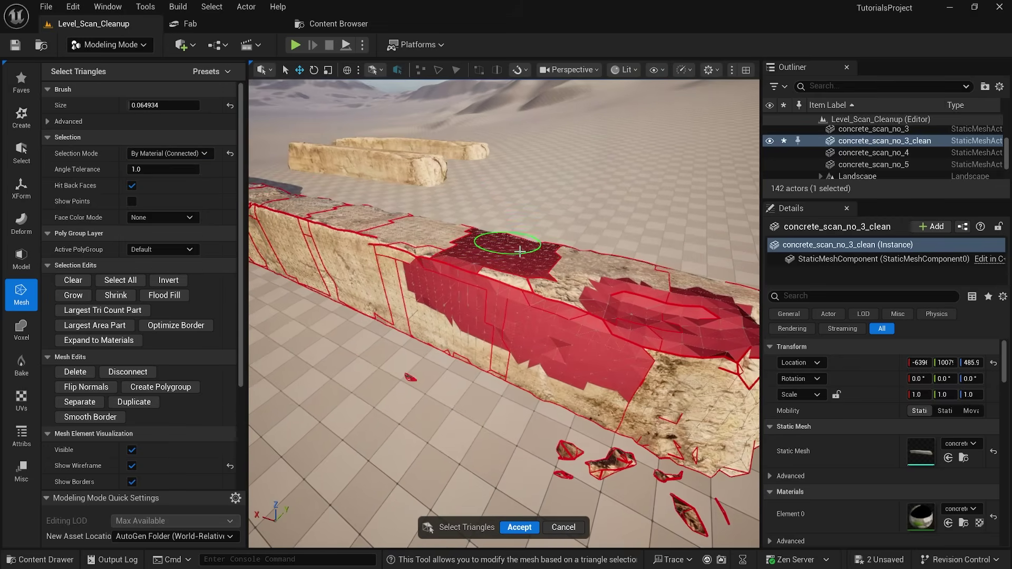
{"action": "left_click", "coordinate": [460, 230]}
{"action": "right_click_drag", "start_coordinate": [464, 267], "coordinate": [385, 152]}
{"action": "mouse_move", "coordinate": [385, 153]}
{"action": "left_mouse_down"}
{"action": "mouse_move", "coordinate": [361, 119]}
{"action": "mouse_move", "coordinate": [317, 93]}
{"action": "left_mouse_up"}
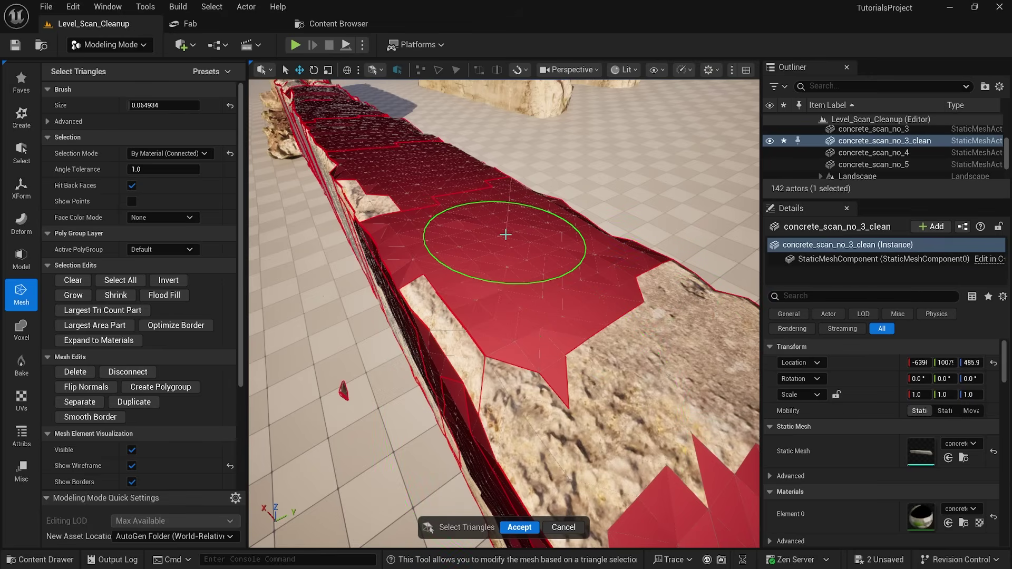
{"action": "left_click", "coordinate": [569, 526]}
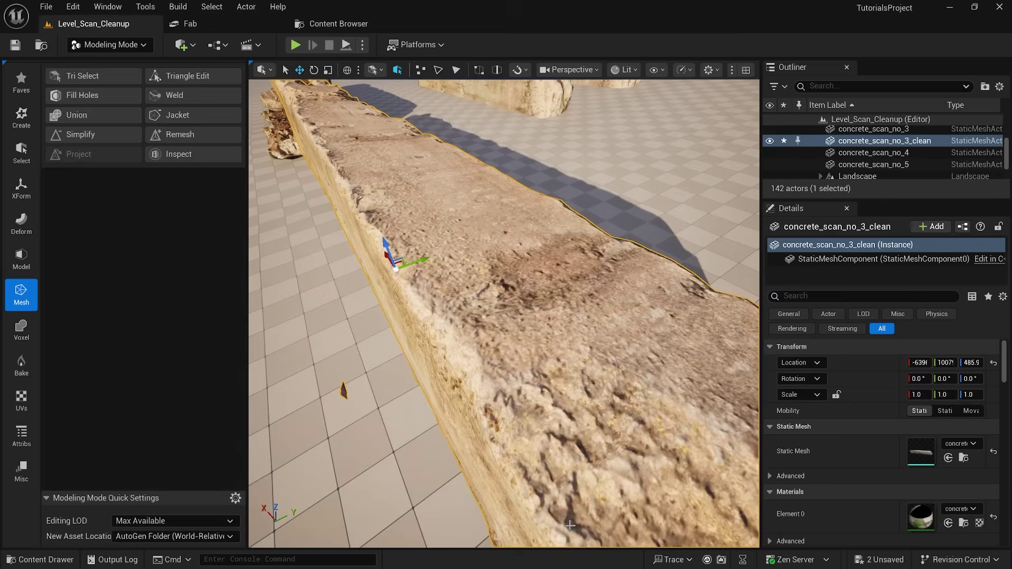
Weld the open edges of concrete_scan_no_3_clean with a tolerance of 0.000001 and accept the result
{"action": "left_click", "coordinate": [181, 97]}
{"action": "mouse_move", "coordinate": [417, 301]}
{"action": "right_mouse_down"}
{"action": "mouse_move", "coordinate": [421, 289]}
{"action": "mouse_move", "coordinate": [418, 302]}
{"action": "right_mouse_up"}
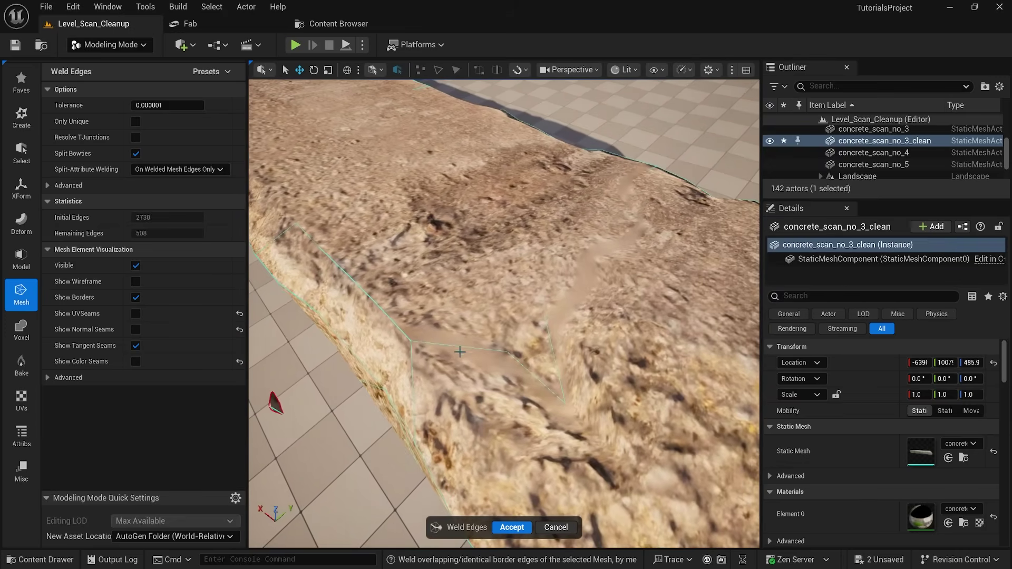
{"action": "right_click_drag", "start_coordinate": [550, 387], "coordinate": [550, 387]}
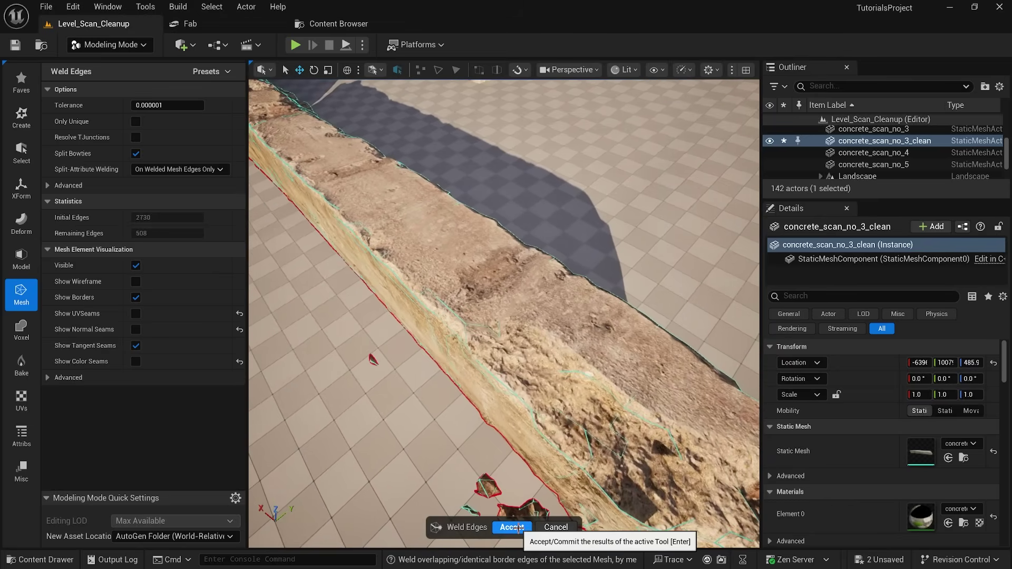
{"action": "left_click", "coordinate": [512, 527]}
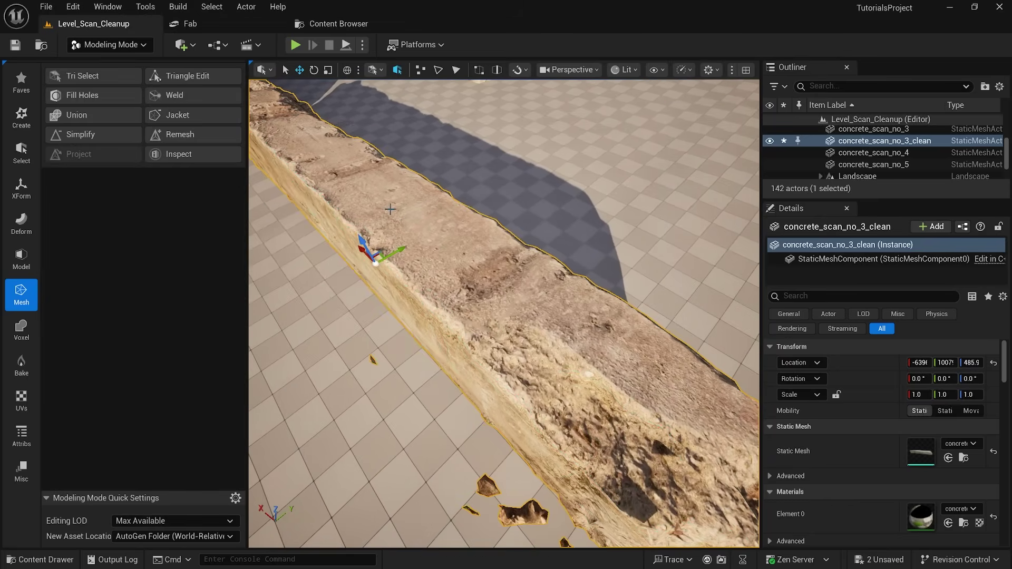
Select the welded wall's connected triangles with Tri Select, invert the selection, and delete the loose fragments around its base
{"action": "left_click", "coordinate": [106, 81]}
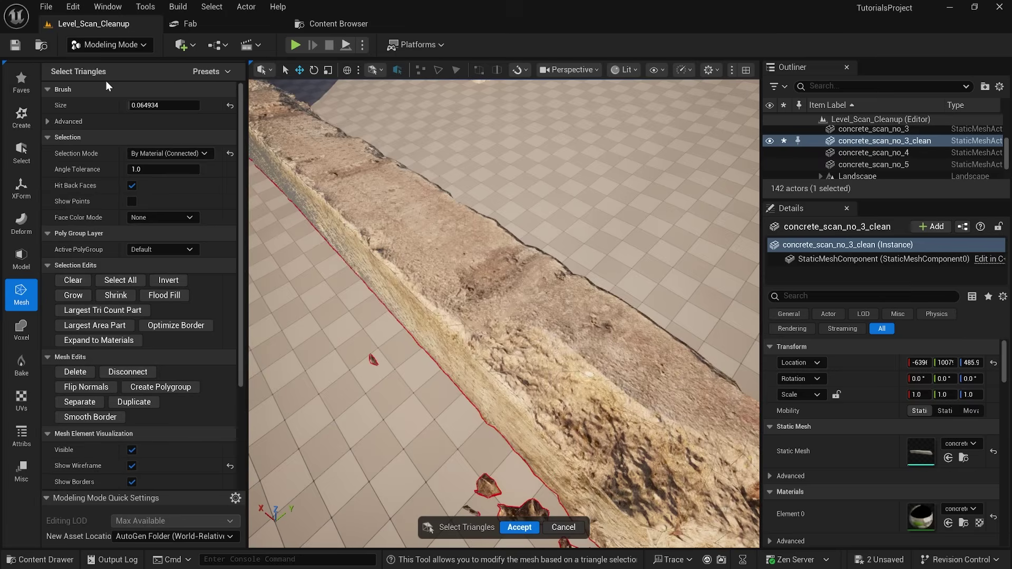
{"action": "left_click", "coordinate": [410, 201]}
{"action": "right_click_drag", "start_coordinate": [410, 202], "coordinate": [410, 201]}
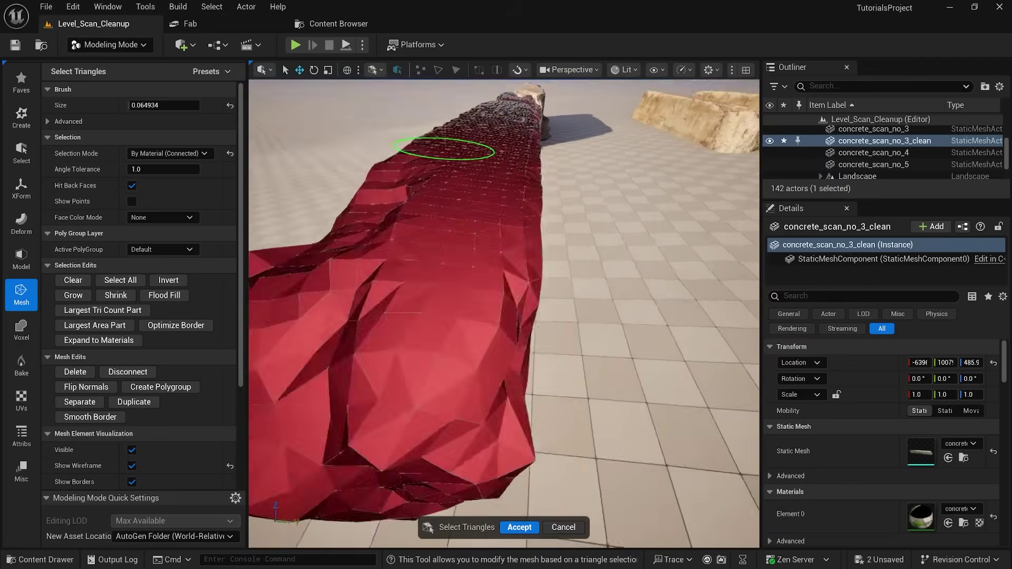
{"action": "right_click_drag", "start_coordinate": [444, 149], "coordinate": [395, 279]}
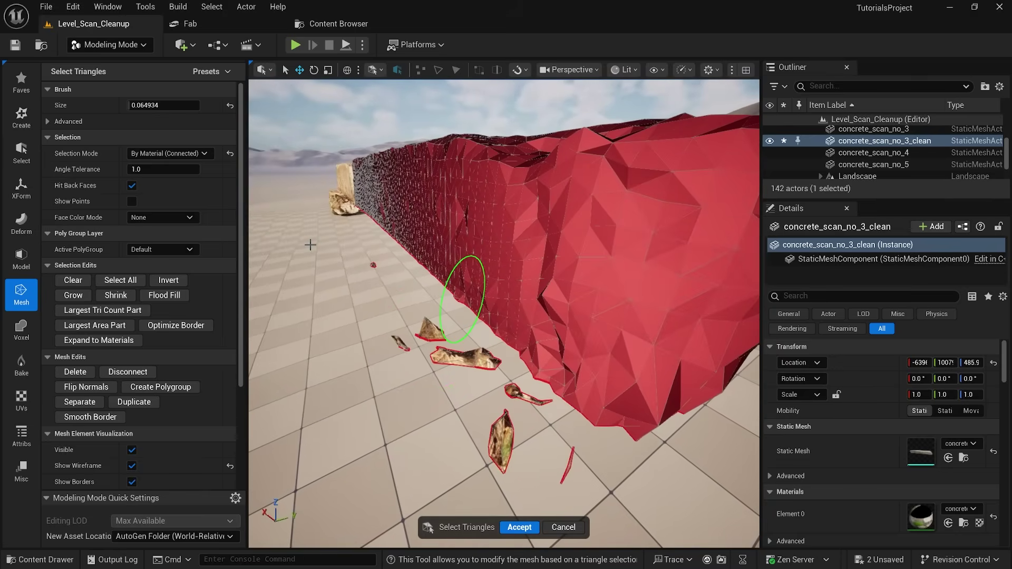
{"action": "left_click", "coordinate": [167, 282]}
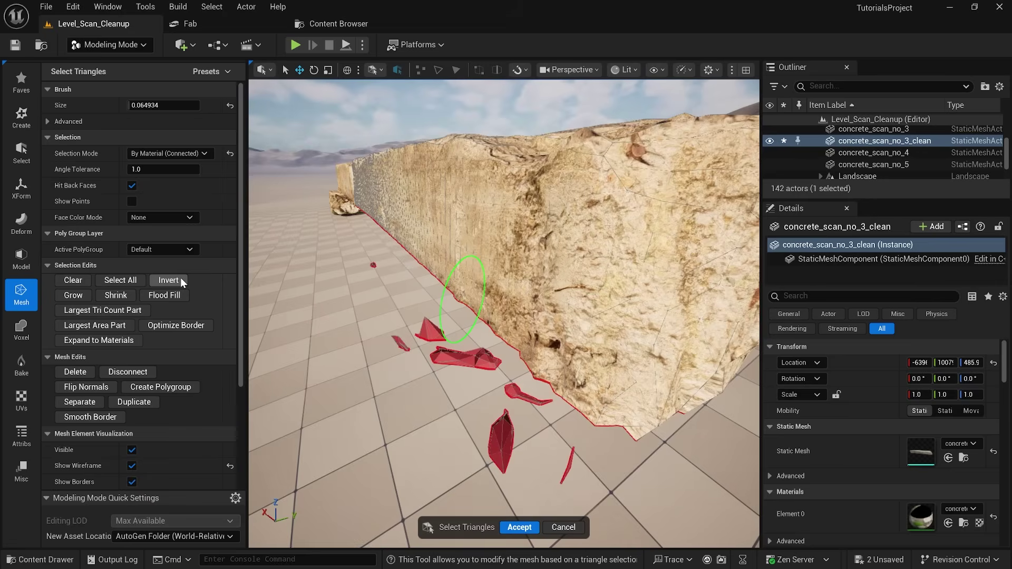
{"action": "right_click_drag", "start_coordinate": [453, 252], "coordinate": [496, 233]}
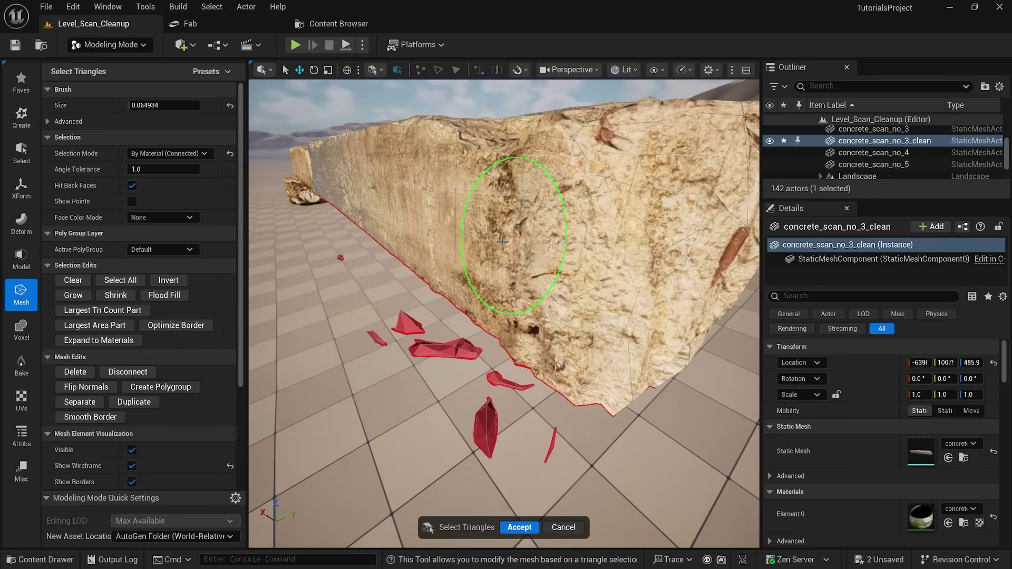
{"action": "left_click", "coordinate": [519, 528]}
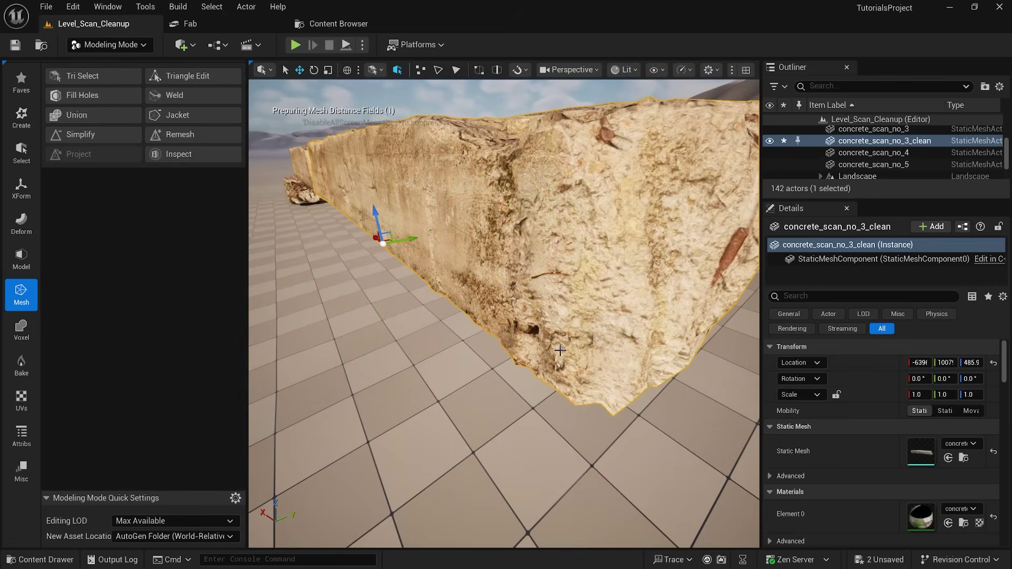
Raise the cleaned wall above the ground to a Z location of about 551.2
{"action": "right_click_drag", "start_coordinate": [560, 350], "coordinate": [527, 340]}
{"action": "left_click_drag", "start_coordinate": [380, 316], "coordinate": [396, 285]}
{"action": "right_click_drag", "start_coordinate": [397, 285], "coordinate": [437, 285]}
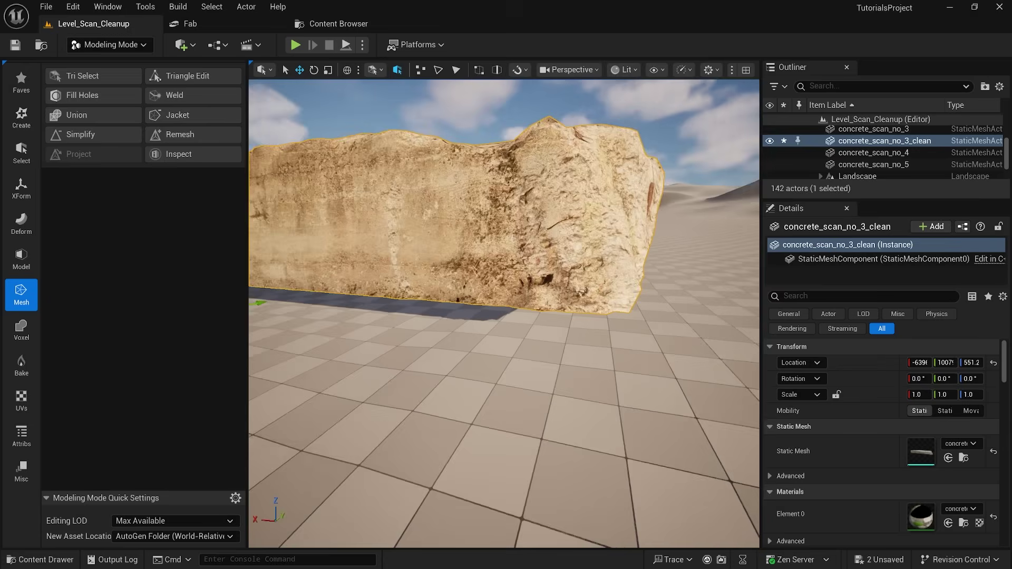
{"action": "key", "text": "a"}
{"action": "mouse_move", "coordinate": [311, 268]}
{"action": "right_mouse_down"}
{"action": "mouse_move", "coordinate": [301, 266]}
{"action": "mouse_move", "coordinate": [311, 268]}
{"action": "right_mouse_up"}
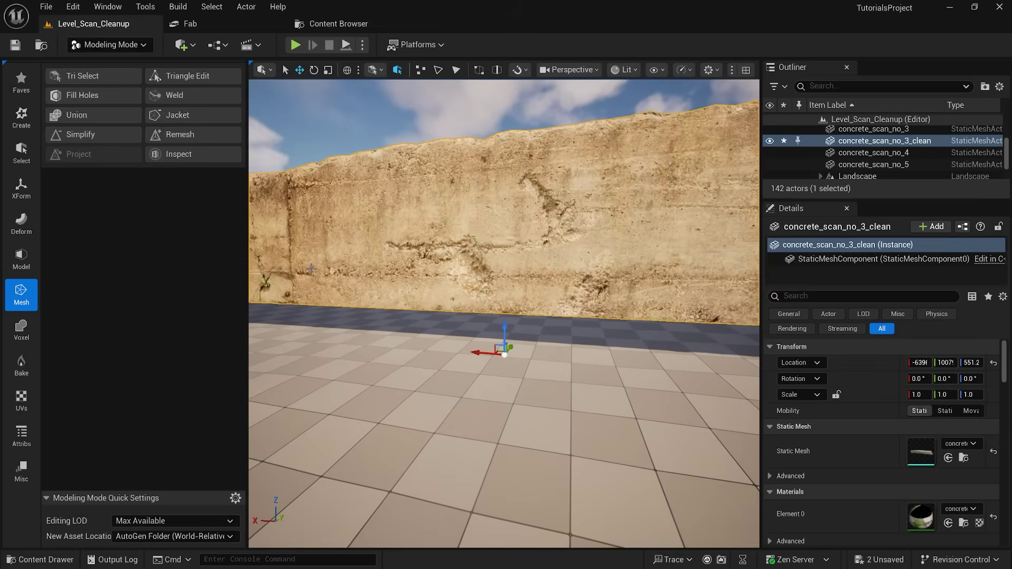
Start Edit Pivot on concrete_scan_no_3_clean and place the pivot at the Bottom box position
{"action": "left_click", "coordinate": [25, 192]}
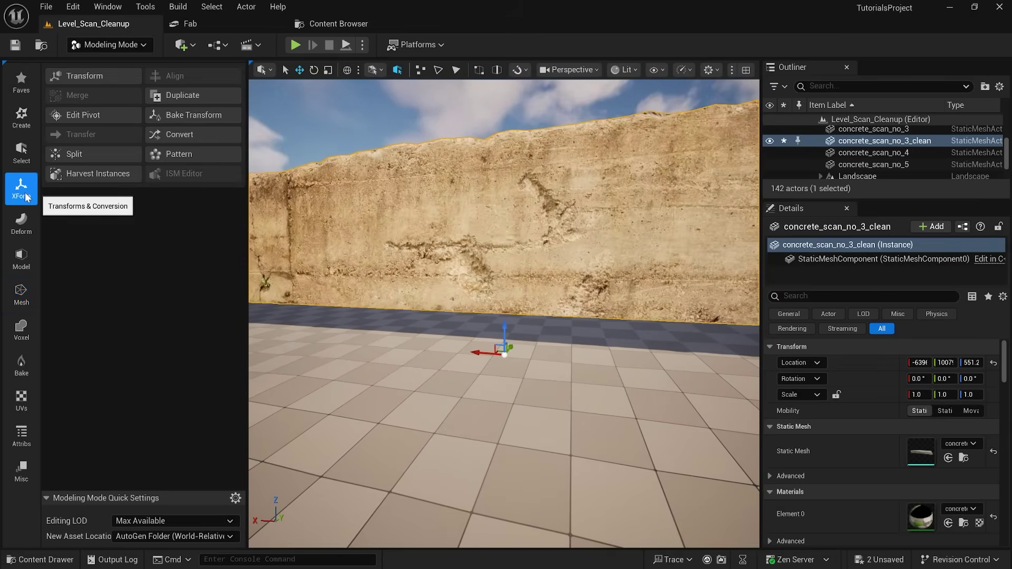
{"action": "left_click", "coordinate": [96, 114]}
{"action": "key", "text": "d"}
{"action": "right_click_drag", "start_coordinate": [478, 383], "coordinate": [470, 378]}
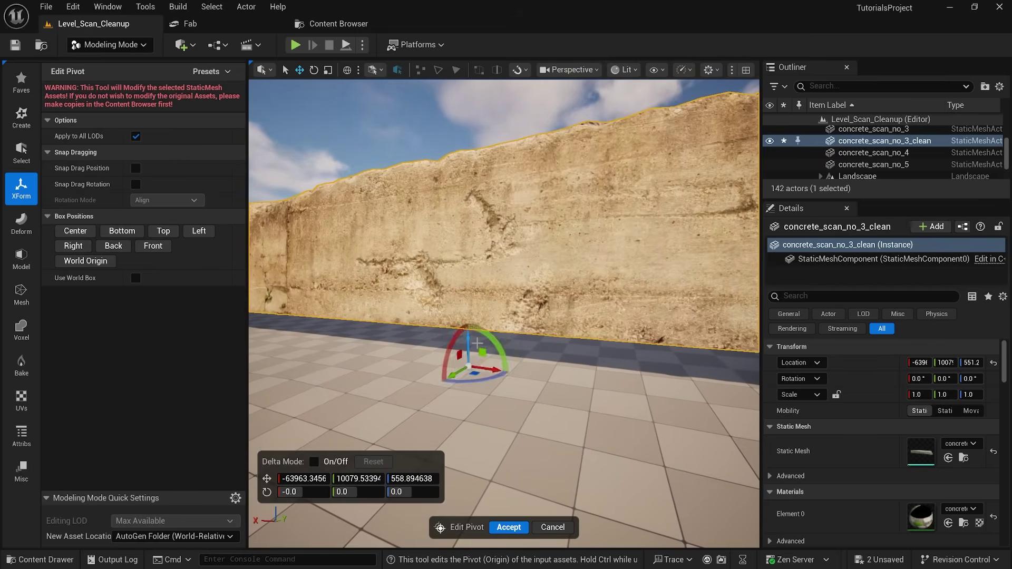
{"action": "left_click", "coordinate": [133, 232]}
{"action": "key", "text": "e"}
{"action": "right_click_drag", "start_coordinate": [448, 275], "coordinate": [439, 285]}
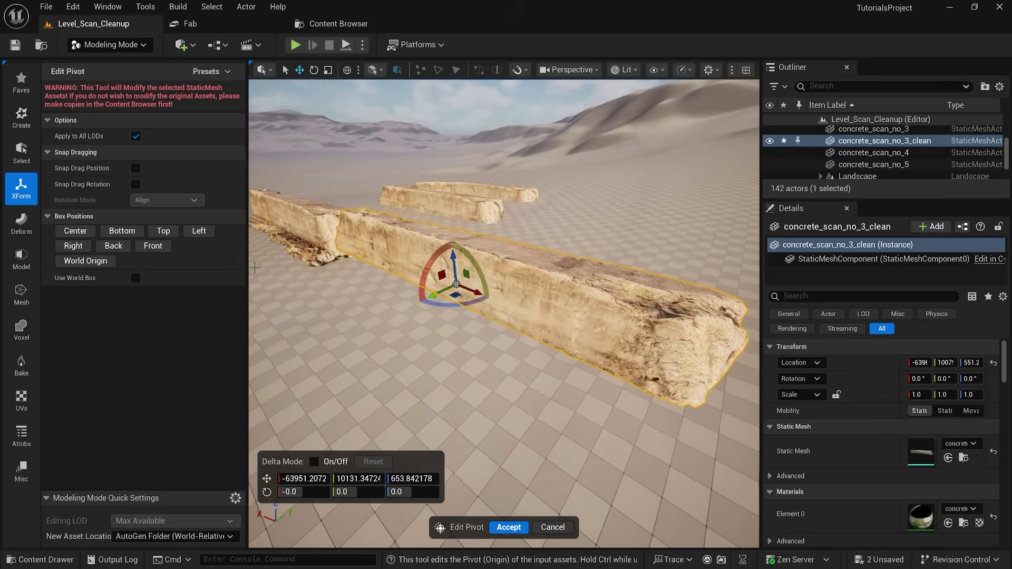
Try the Back and Center pivot positions, return the pivot to Bottom, and accept the pivot edit
{"action": "left_click", "coordinate": [114, 246]}
{"action": "mouse_move", "coordinate": [474, 293]}
{"action": "right_mouse_down"}
{"action": "mouse_move", "coordinate": [466, 289]}
{"action": "mouse_move", "coordinate": [493, 294]}
{"action": "mouse_move", "coordinate": [474, 295]}
{"action": "right_mouse_up"}
{"action": "left_click", "coordinate": [83, 231]}
{"action": "left_click", "coordinate": [125, 232]}
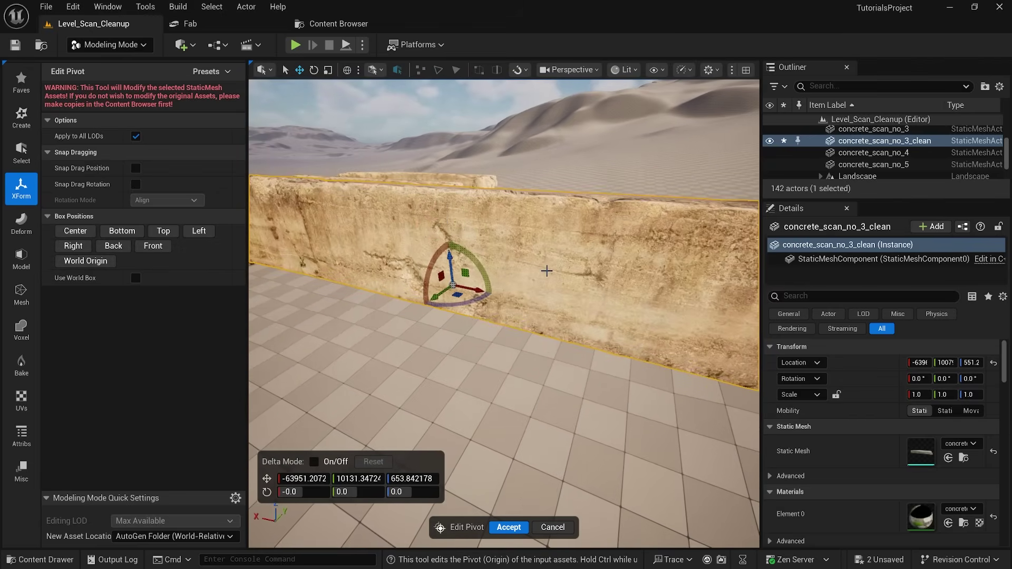
{"action": "right_click_drag", "start_coordinate": [528, 274], "coordinate": [528, 273]}
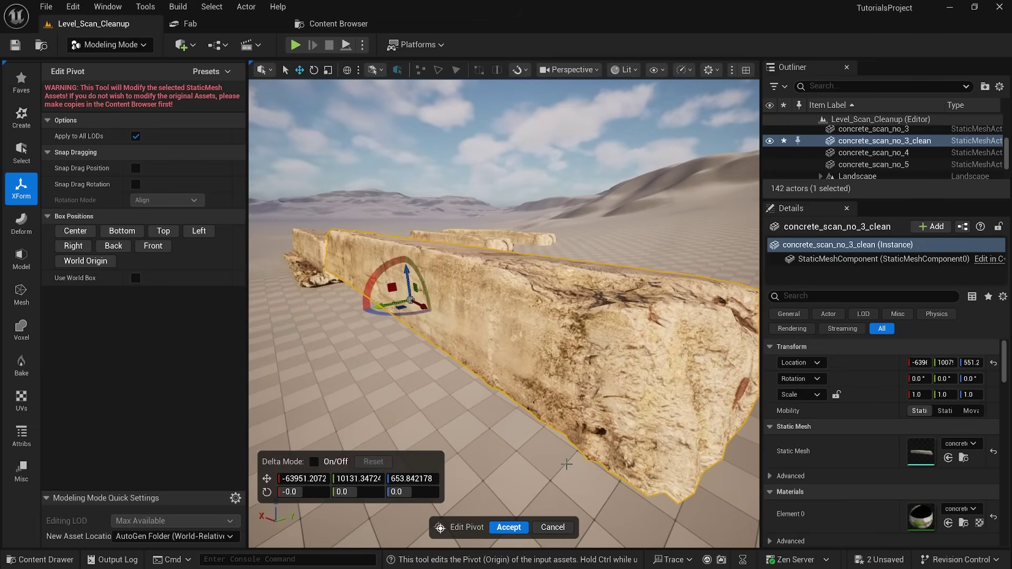
{"action": "left_click", "coordinate": [509, 527]}
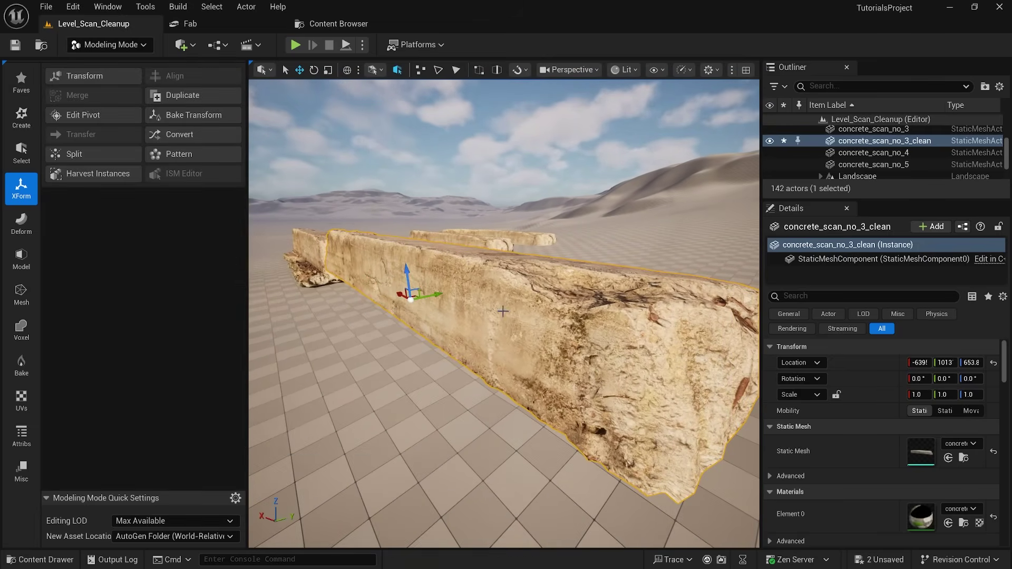
Start Fill Holes on the cleaned wall and fill the open border on its underside with the Minimal fill type
{"action": "right_click_drag", "start_coordinate": [511, 336], "coordinate": [511, 336]}
{"action": "right_click_drag", "start_coordinate": [444, 264], "coordinate": [444, 264]}
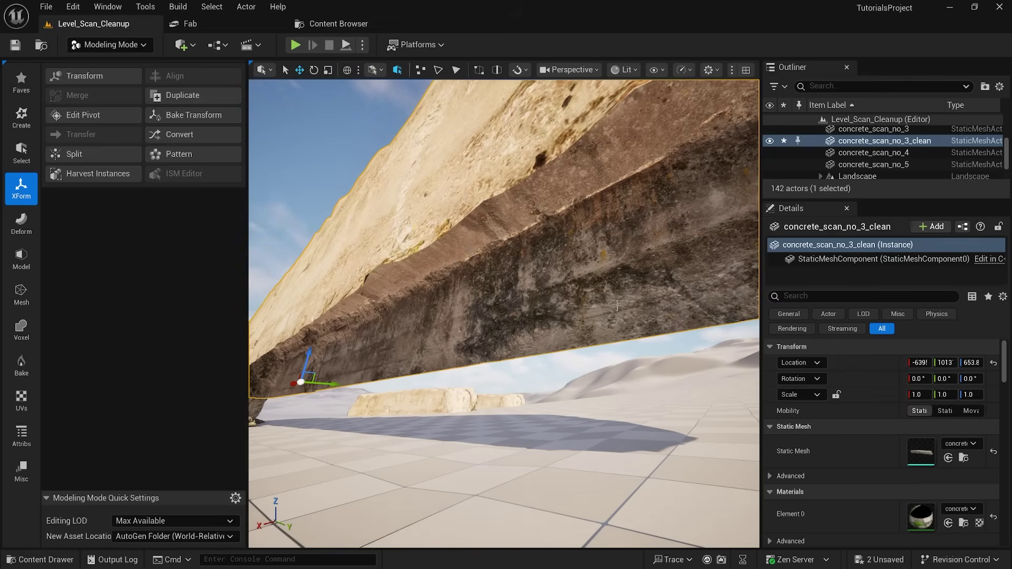
{"action": "right_click_drag", "start_coordinate": [443, 239], "coordinate": [252, 242]}
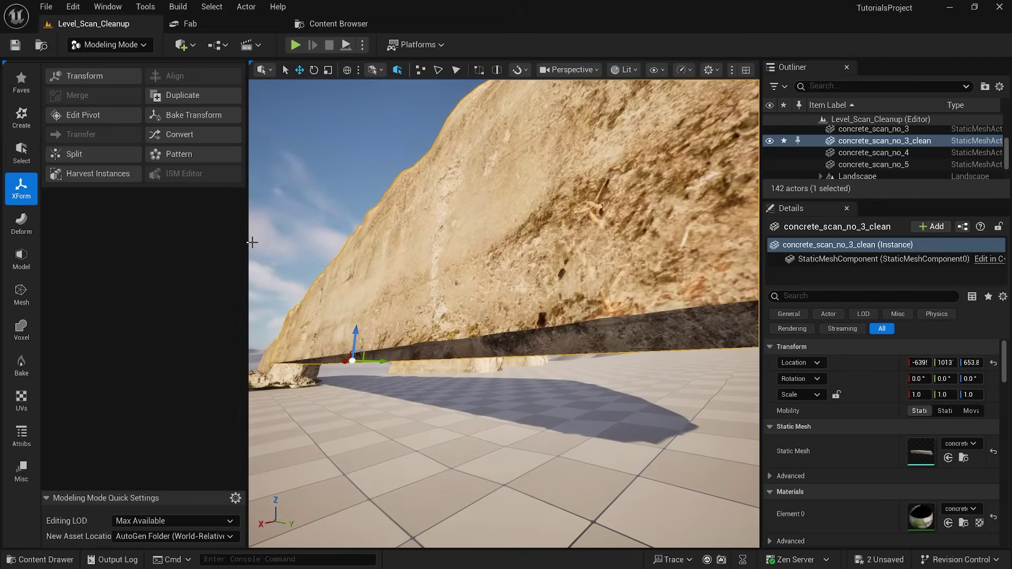
{"action": "left_click", "coordinate": [20, 295]}
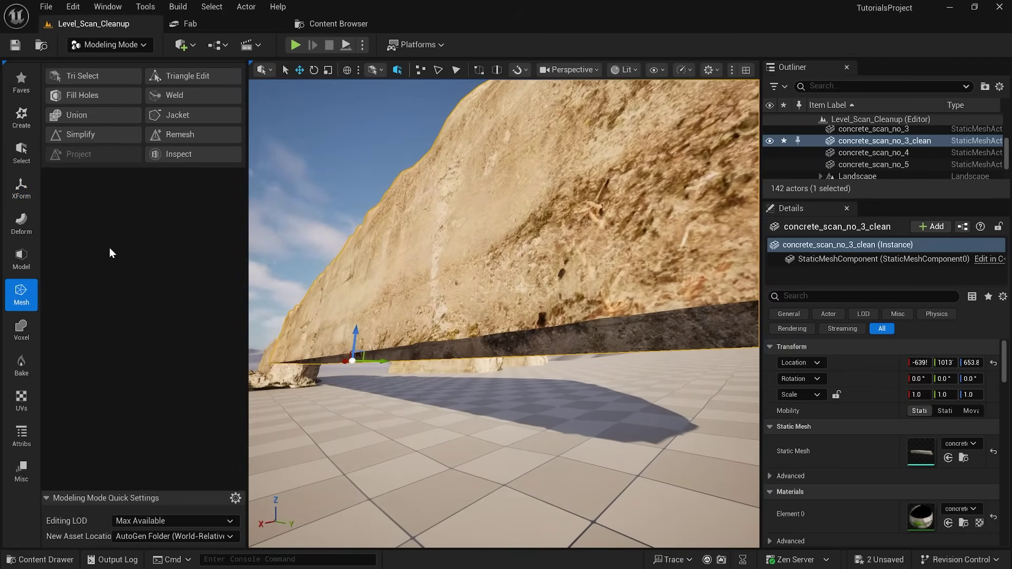
{"action": "left_click", "coordinate": [93, 100]}
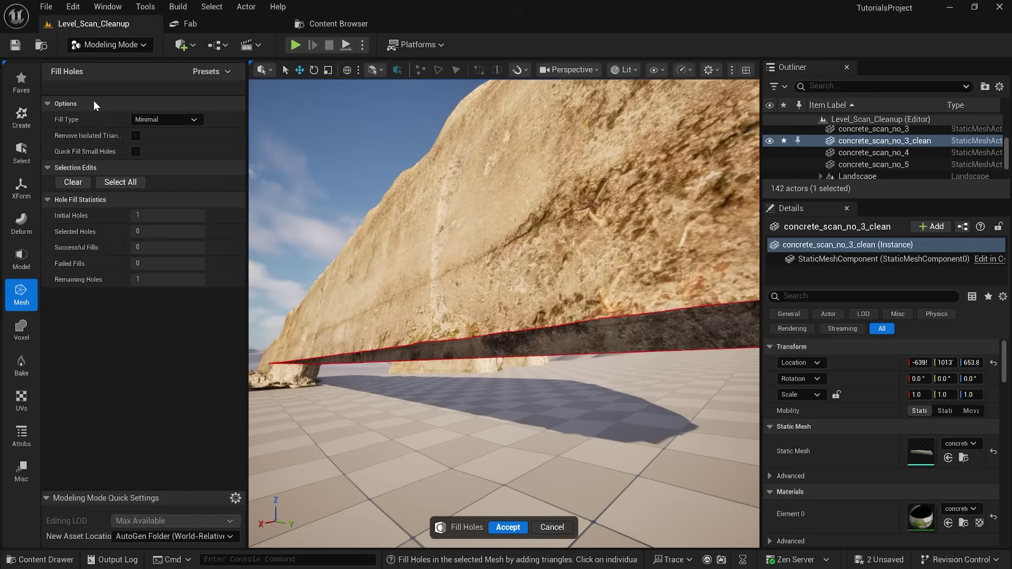
{"action": "right_click_drag", "start_coordinate": [580, 294], "coordinate": [588, 253]}
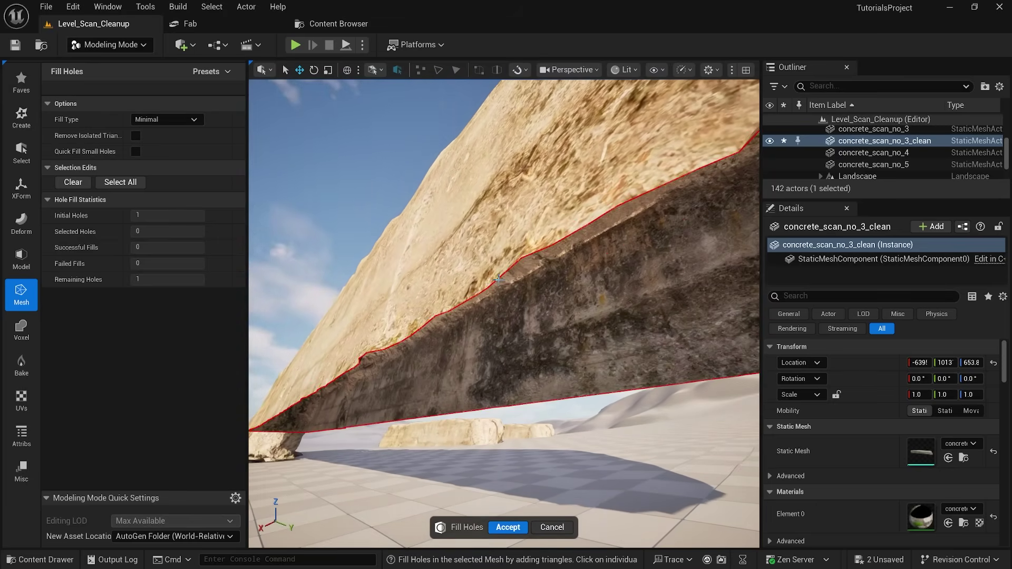
{"action": "left_click", "coordinate": [498, 280]}
Try the PolygonEarClipping fill type on the wall's underside, inspect the fill edges, and reset the type to Minimal for comparison
{"action": "right_click_drag", "start_coordinate": [517, 345], "coordinate": [523, 285]}
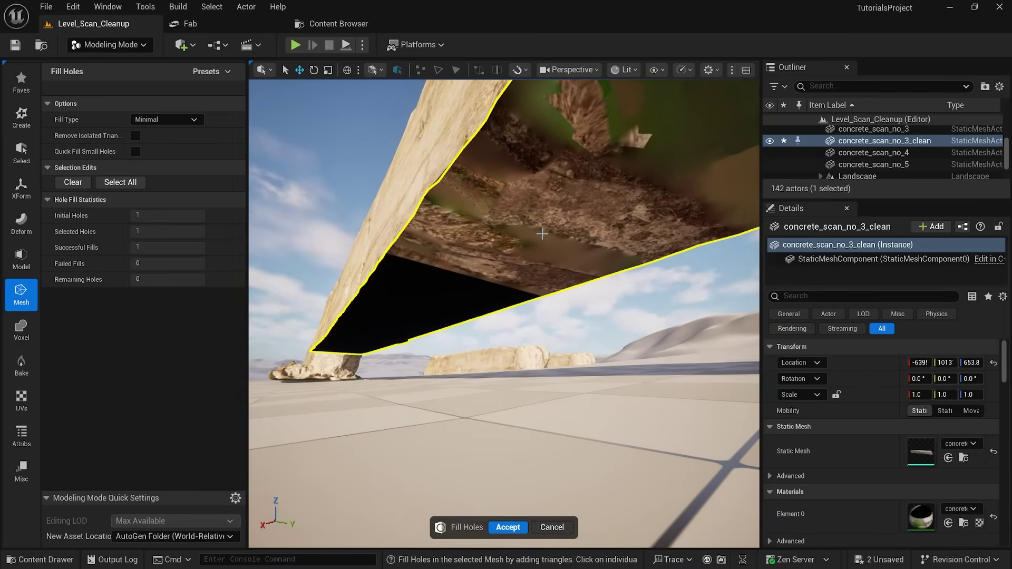
{"action": "right_click_drag", "start_coordinate": [542, 234], "coordinate": [611, 245]}
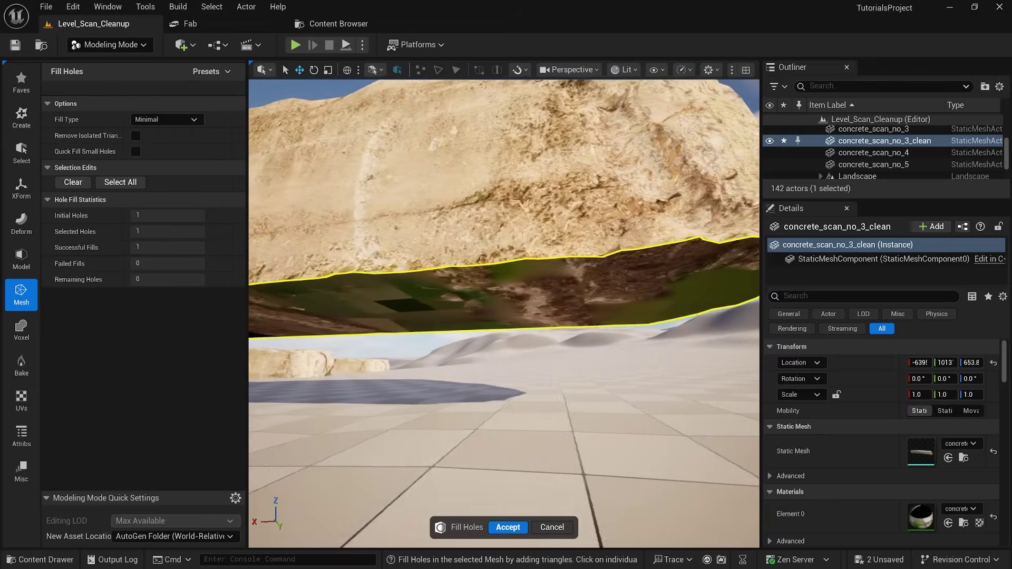
{"action": "right_click_drag", "start_coordinate": [543, 282], "coordinate": [421, 216]}
{"action": "left_click", "coordinate": [188, 120]}
{"action": "left_click", "coordinate": [189, 119]}
{"action": "left_click", "coordinate": [193, 119]}
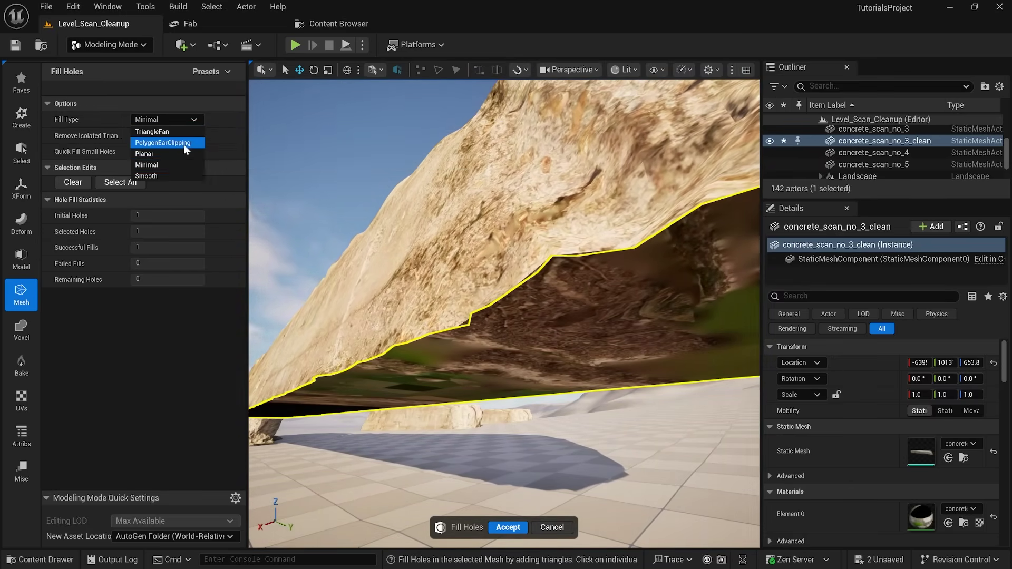
{"action": "left_click", "coordinate": [186, 143]}
{"action": "right_click_drag", "start_coordinate": [332, 228], "coordinate": [332, 258]}
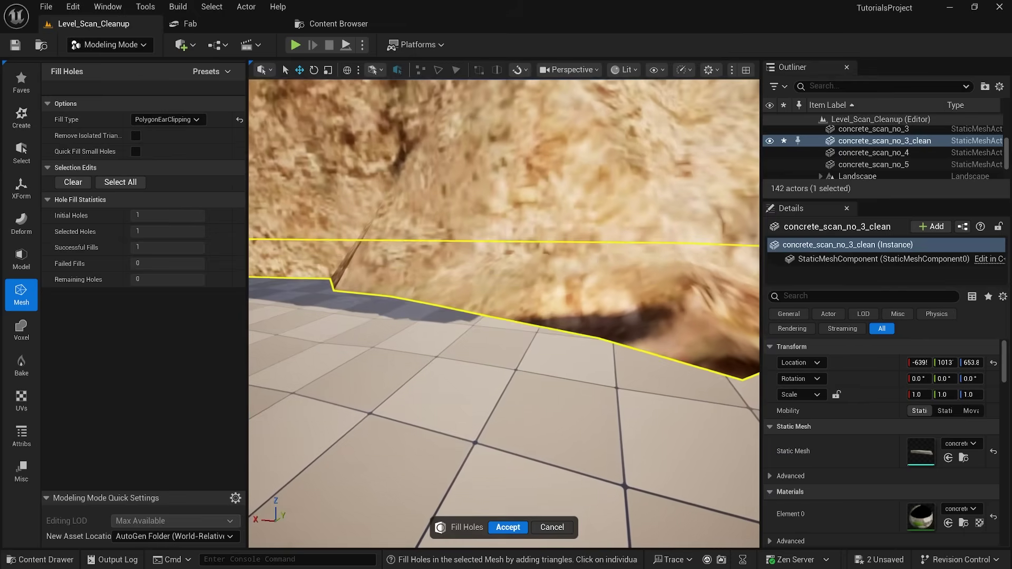
{"action": "right_click_drag", "start_coordinate": [303, 171], "coordinate": [303, 169]}
{"action": "left_click", "coordinate": [243, 120]}
{"action": "right_click_drag", "start_coordinate": [479, 280], "coordinate": [527, 296]}
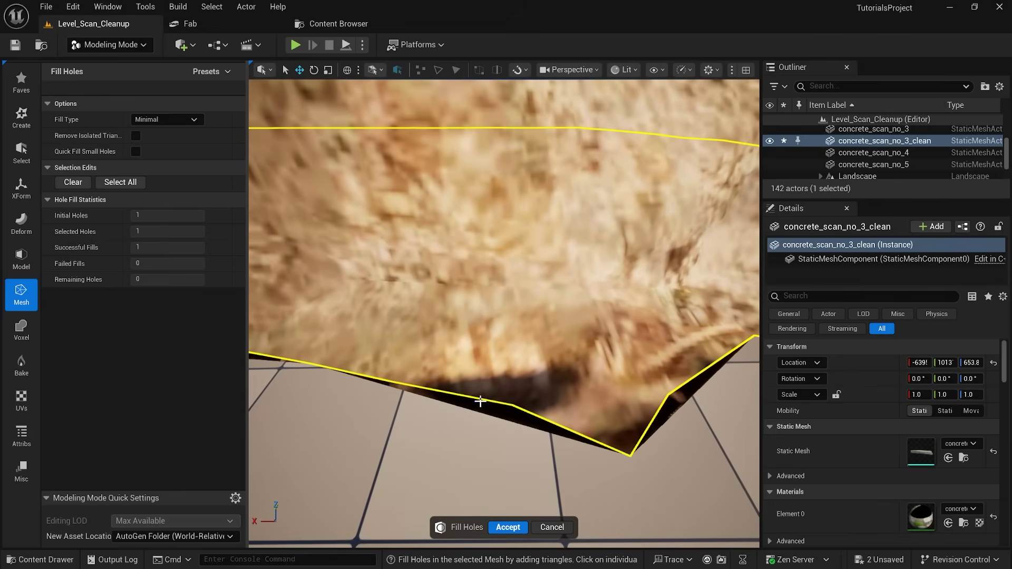
Set the fill type of the underside hole to PolygonEarClipping and accept the hole fill
{"action": "left_click", "coordinate": [184, 119]}
{"action": "left_click", "coordinate": [173, 143]}
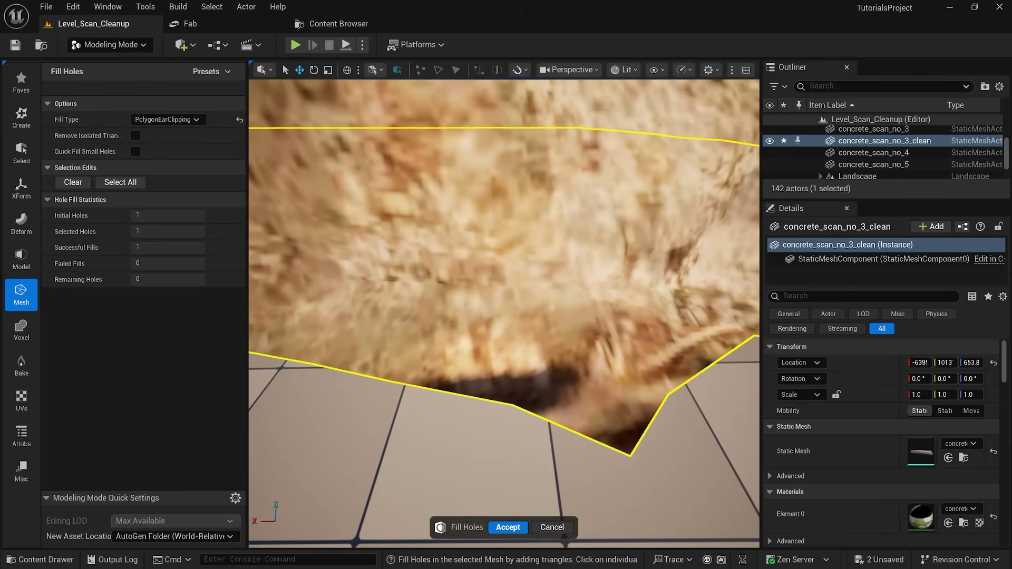
{"action": "right_click_drag", "start_coordinate": [485, 290], "coordinate": [421, 242]}
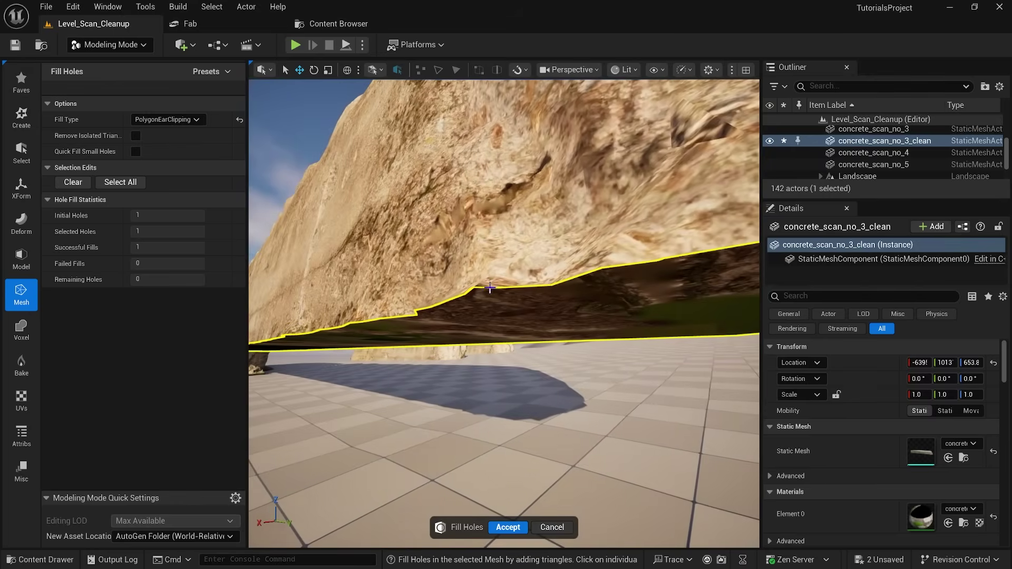
{"action": "left_click", "coordinate": [517, 526]}
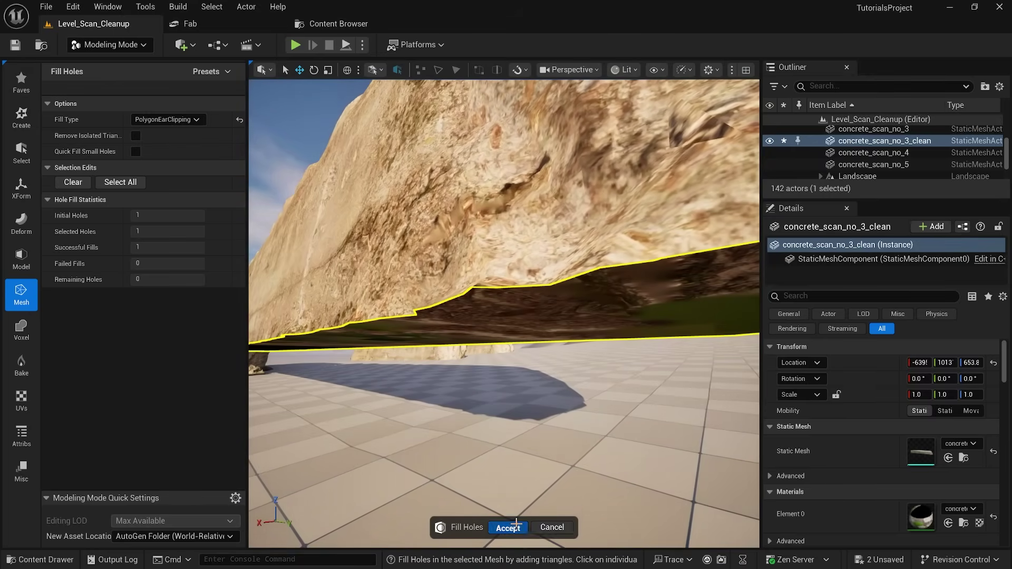
Lower the filled wall to a Z location of about 490.1 and place a copy of it alongside on the Y axis
{"action": "right_click_drag", "start_coordinate": [546, 385], "coordinate": [505, 435]}
{"action": "left_click_drag", "start_coordinate": [399, 308], "coordinate": [403, 340]}
{"action": "right_click_drag", "start_coordinate": [413, 340], "coordinate": [408, 422]}
{"action": "mouse_move", "coordinate": [531, 246]}
{"action": "right_mouse_down"}
{"action": "mouse_move", "coordinate": [521, 266]}
{"action": "mouse_move", "coordinate": [532, 246]}
{"action": "right_mouse_up"}
{"action": "left_click_drag", "start_coordinate": [520, 252], "coordinate": [383, 321], "text": "alt"}
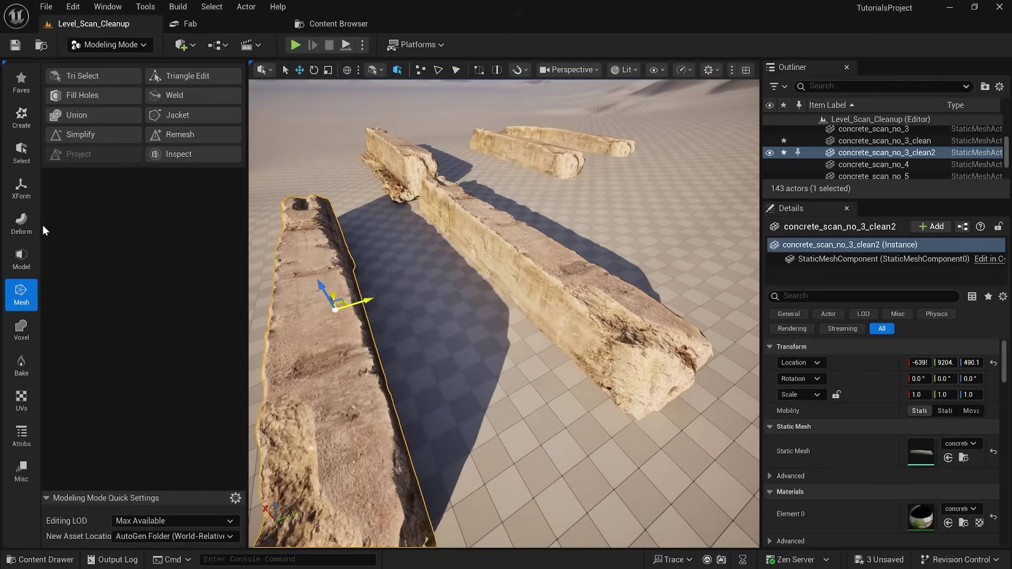
Duplicate the copied wall as a new asset named concrete_scan_no_3_bended, deleting the input object
{"action": "left_click", "coordinate": [30, 191]}
{"action": "left_click", "coordinate": [178, 96]}
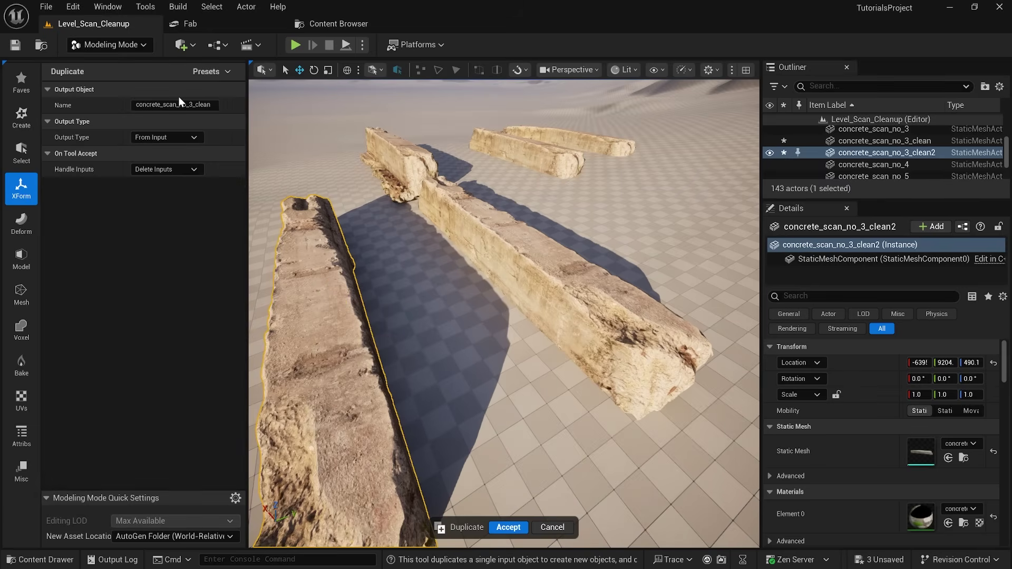
{"action": "left_click", "coordinate": [210, 105]}
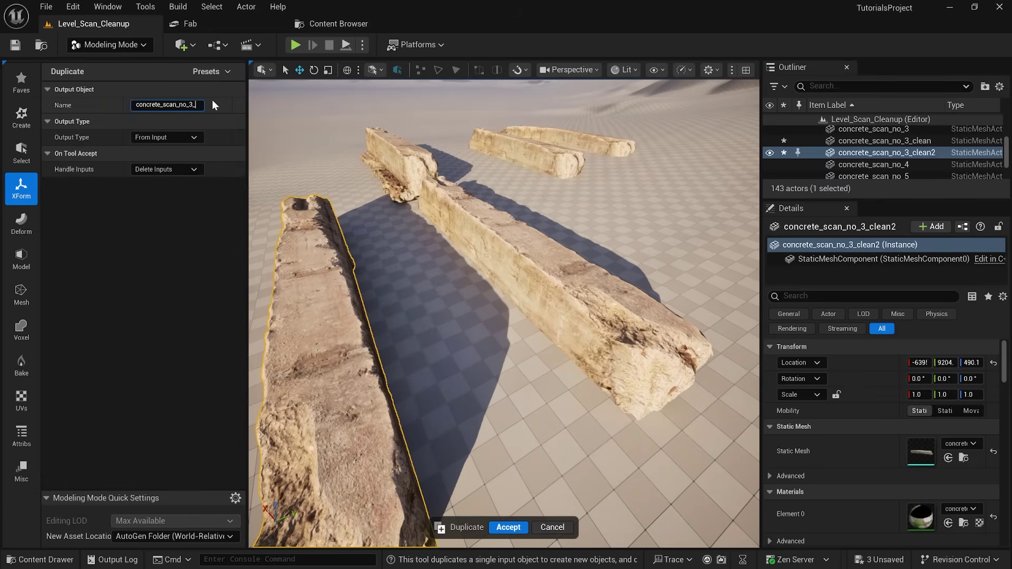
{"action": "type", "text": "nded"}
{"action": "key", "text": "Return"}
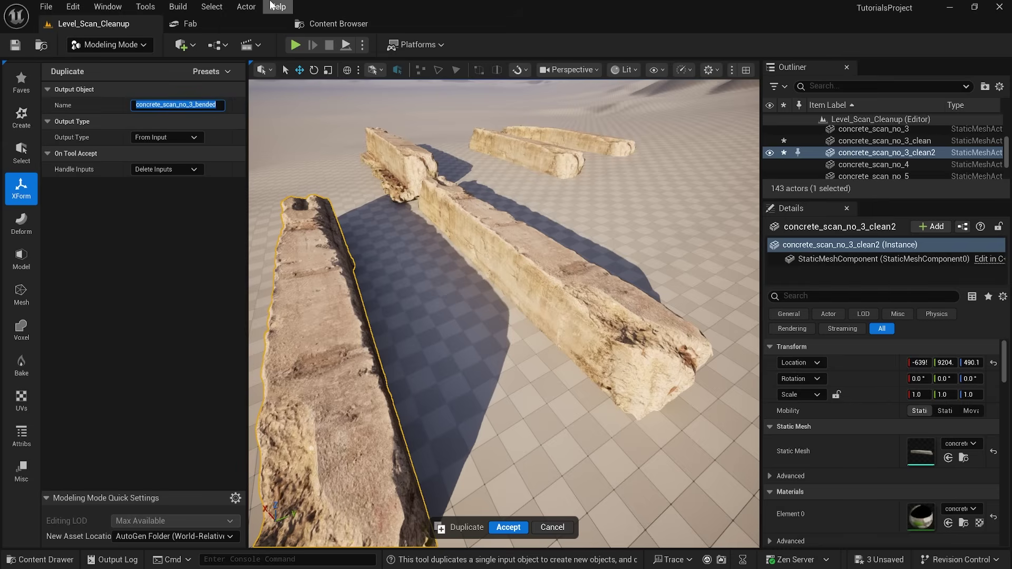
{"action": "left_click", "coordinate": [509, 528]}
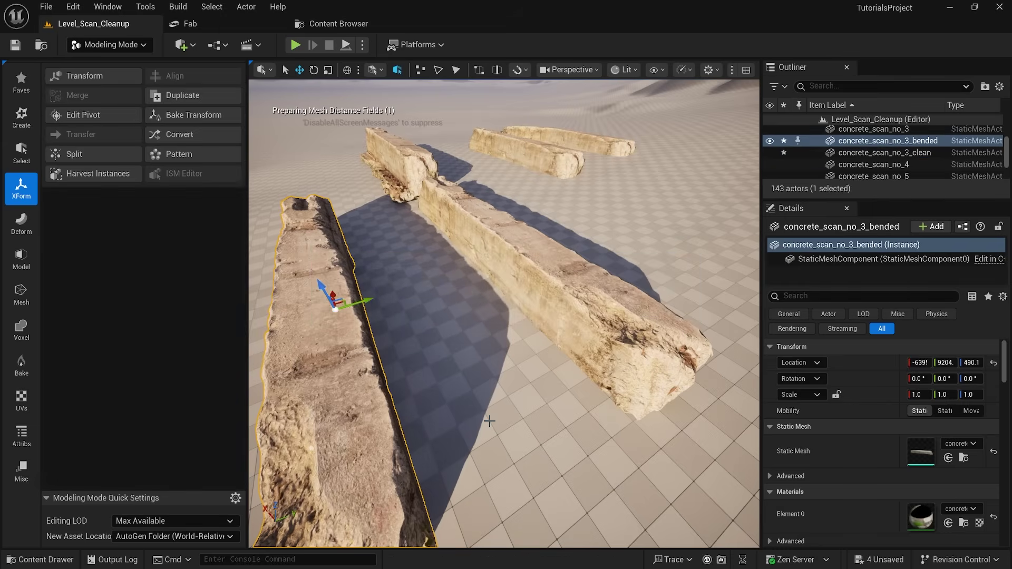
Delete the bottom fill faces of concrete_scan_no_3_bended using Tri Select in All in Group mode, and accept the edit
{"action": "right_click_drag", "start_coordinate": [488, 420], "coordinate": [495, 253]}
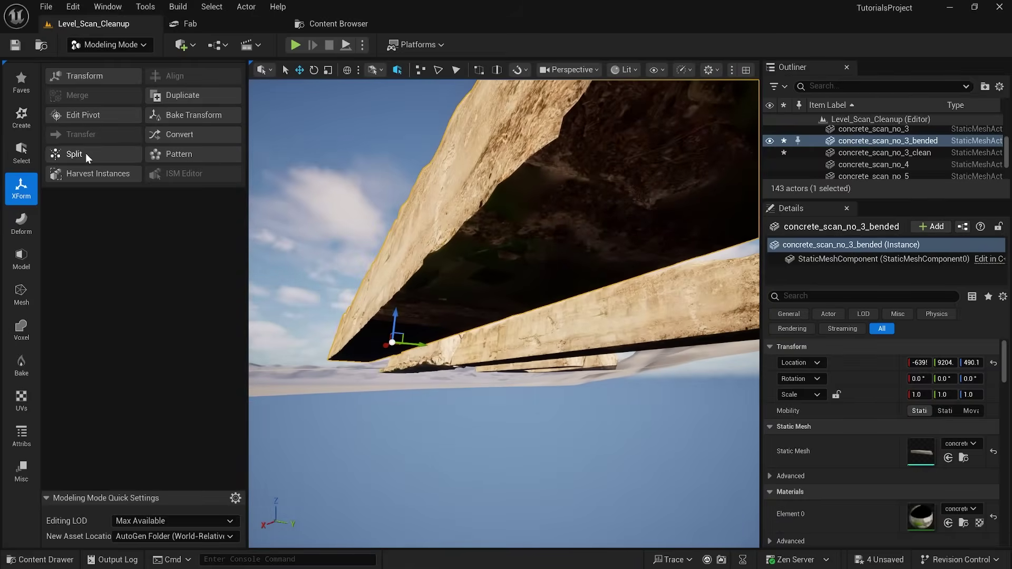
{"action": "left_click", "coordinate": [25, 294]}
{"action": "left_click", "coordinate": [84, 76]}
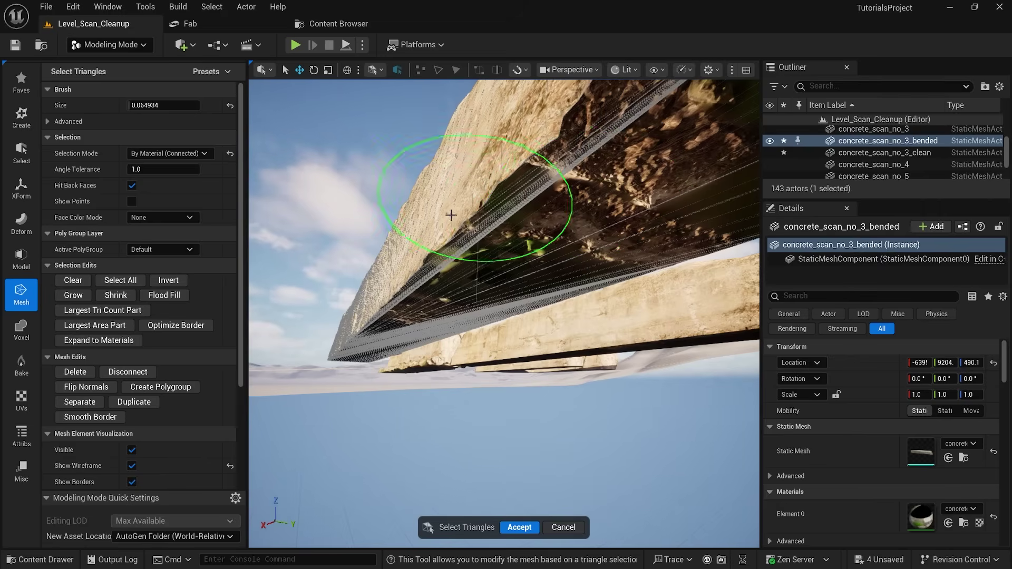
{"action": "left_click", "coordinate": [200, 154]}
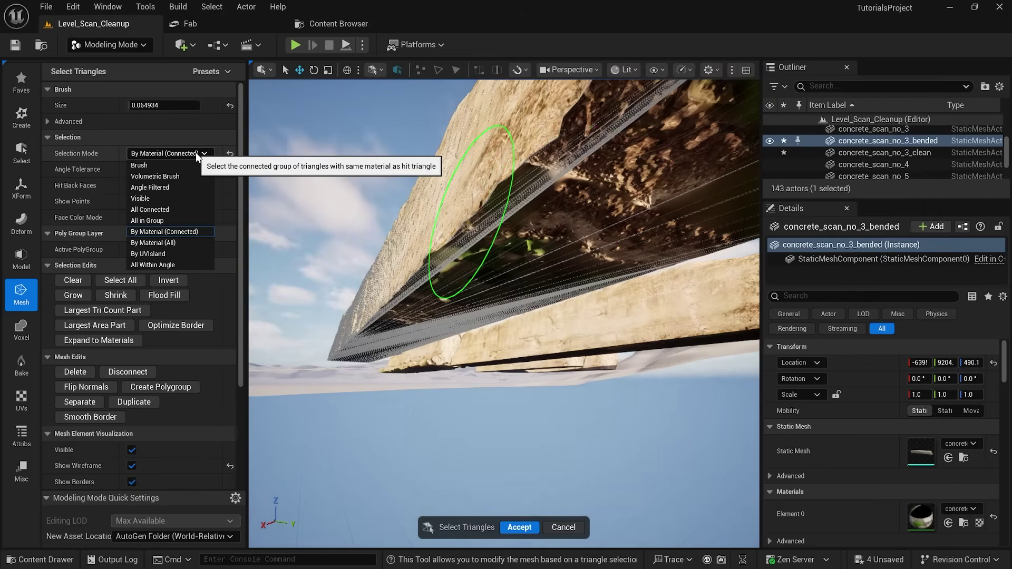
{"action": "left_click", "coordinate": [169, 221]}
{"action": "left_click", "coordinate": [627, 162]}
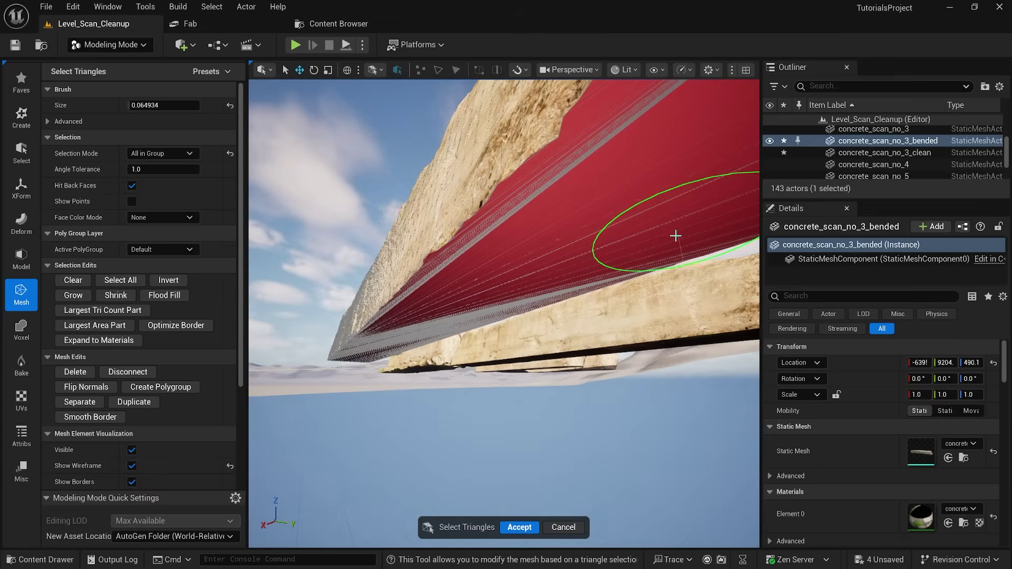
{"action": "key", "text": "Delete"}
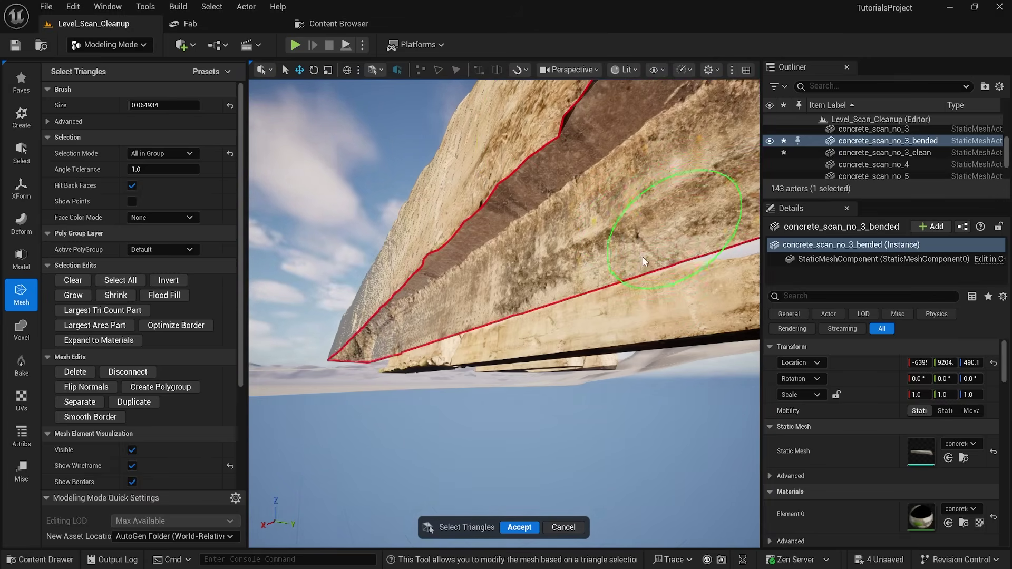
{"action": "left_click", "coordinate": [519, 527]}
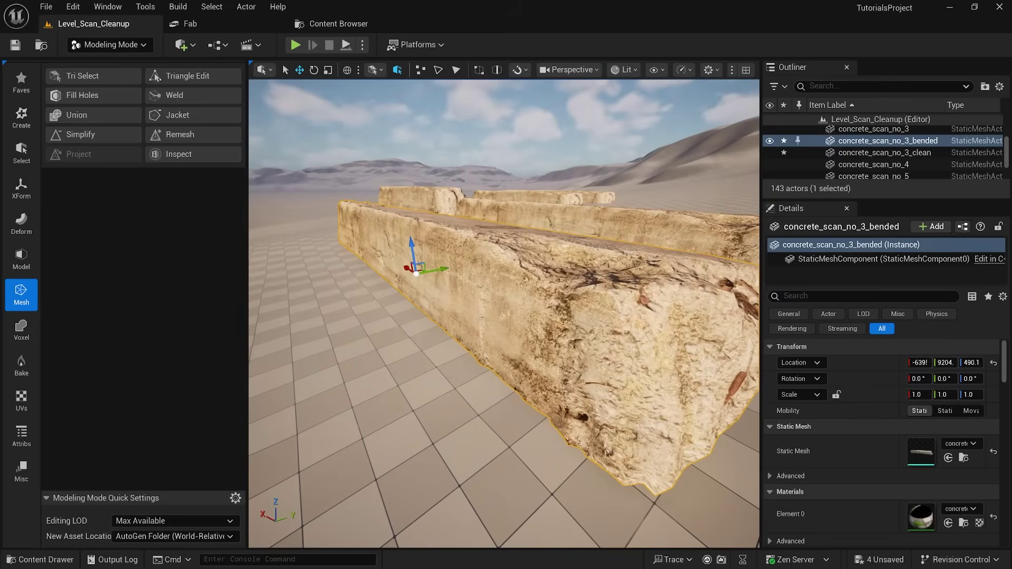
{"action": "left_click", "coordinate": [21, 224]}
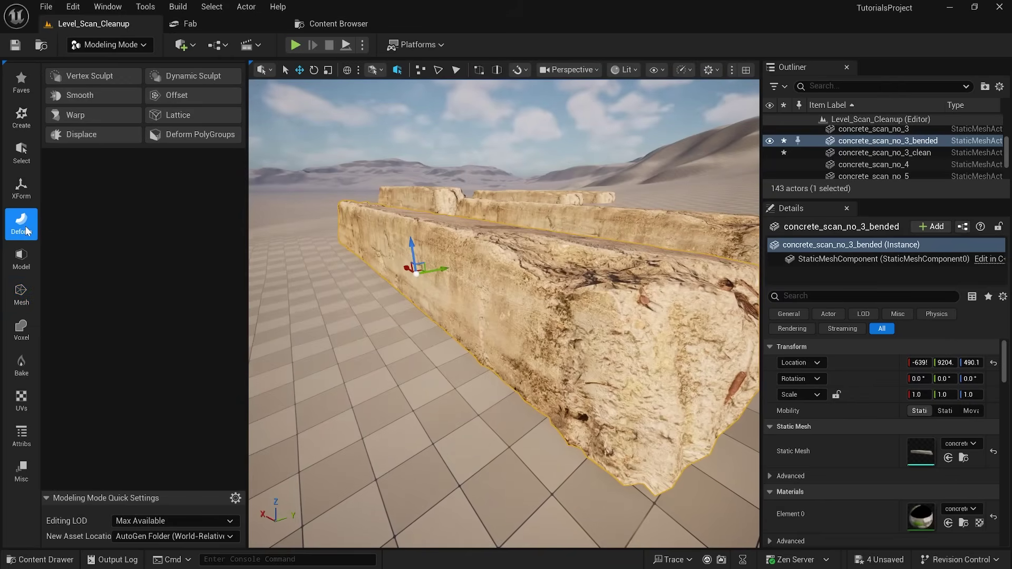
{"action": "left_click", "coordinate": [94, 135]}
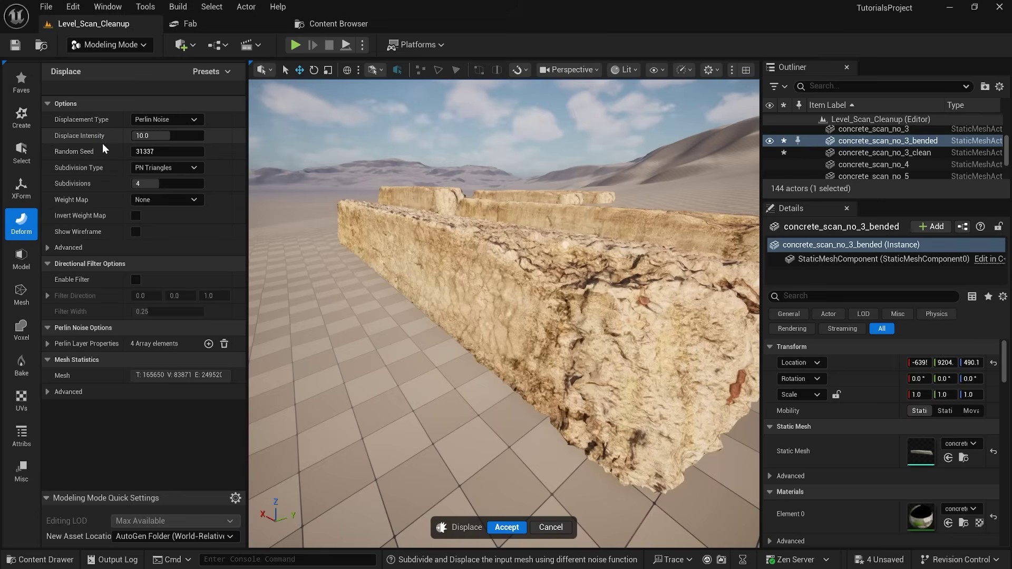
{"action": "left_click", "coordinate": [551, 529]}
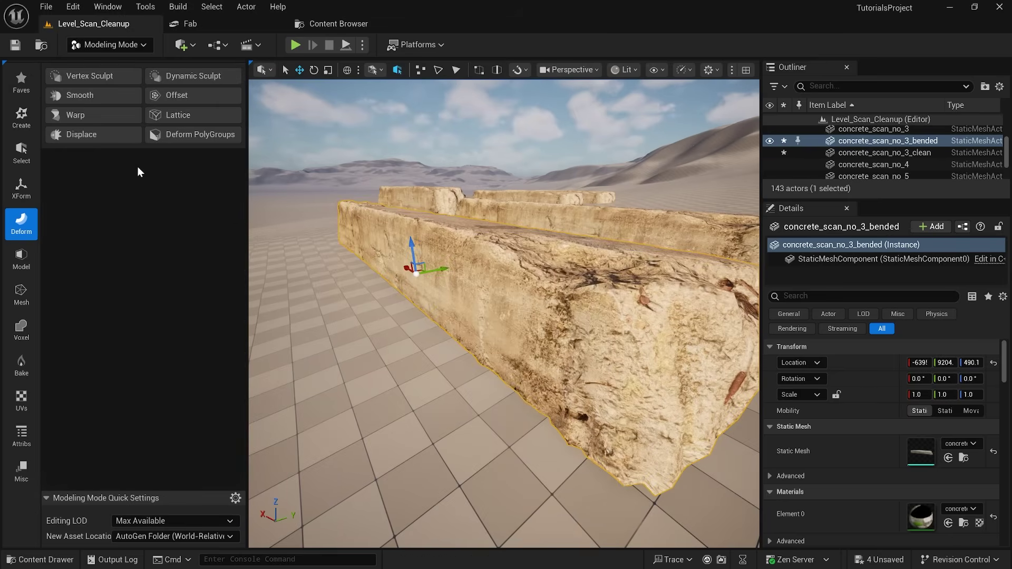
Bend one half of the copied wall by 90 degrees with Space Warp, using a lower bound of 0, and accept the warp
{"action": "left_click", "coordinate": [111, 114]}
{"action": "mouse_move", "coordinate": [428, 259]}
{"action": "right_mouse_down"}
{"action": "mouse_move", "coordinate": [454, 260]}
{"action": "mouse_move", "coordinate": [428, 258]}
{"action": "right_mouse_up"}
{"action": "left_click_drag", "start_coordinate": [443, 271], "coordinate": [394, 345]}
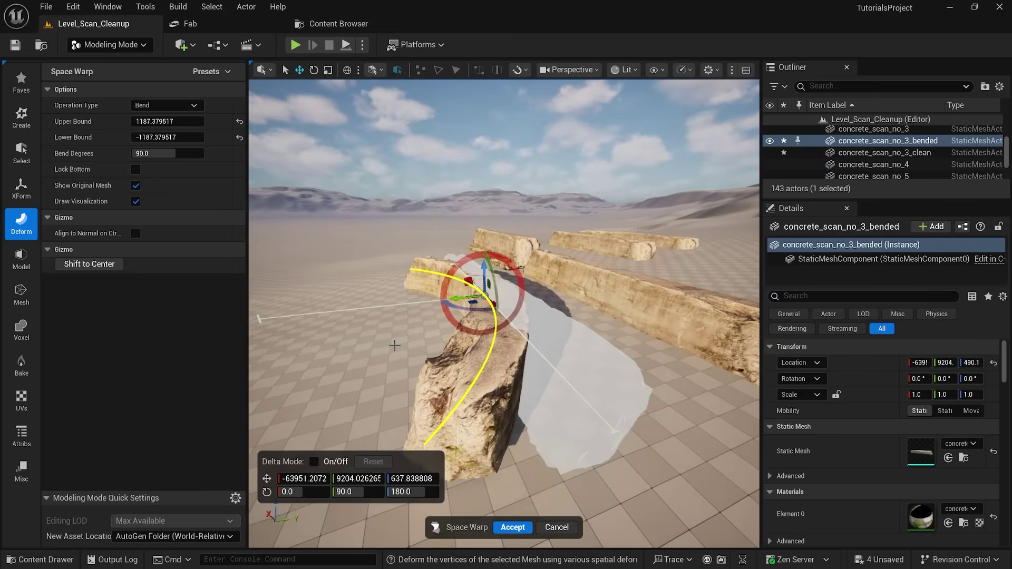
{"action": "right_click_drag", "start_coordinate": [517, 262], "coordinate": [564, 264]}
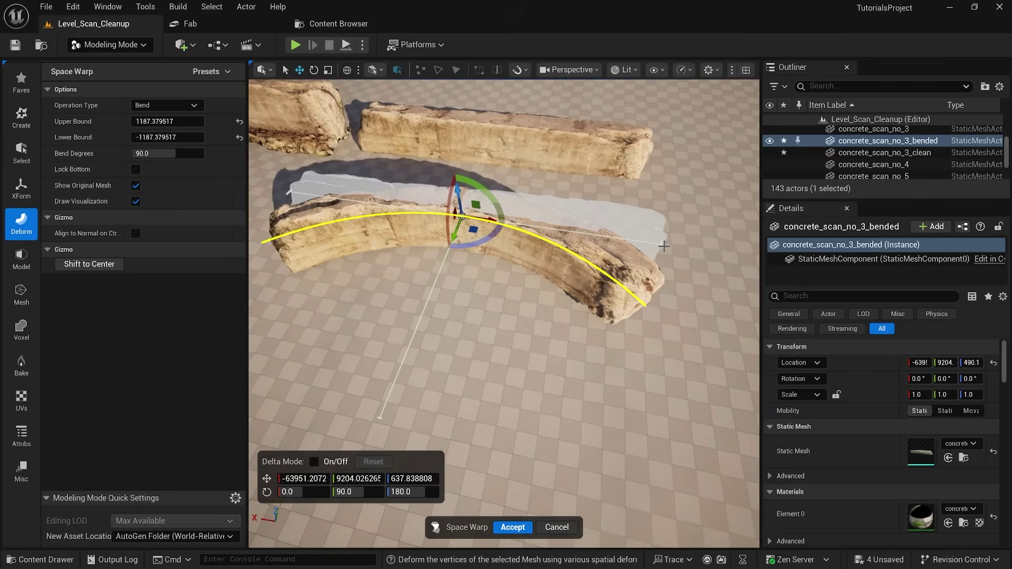
{"action": "left_click_drag", "start_coordinate": [664, 246], "coordinate": [411, 237]}
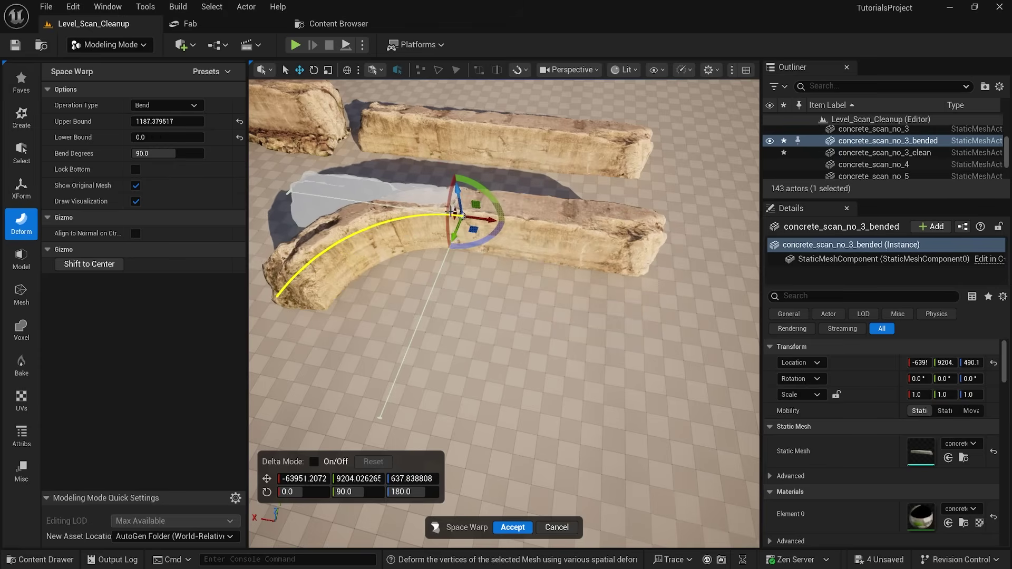
{"action": "right_click_drag", "start_coordinate": [454, 245], "coordinate": [395, 244]}
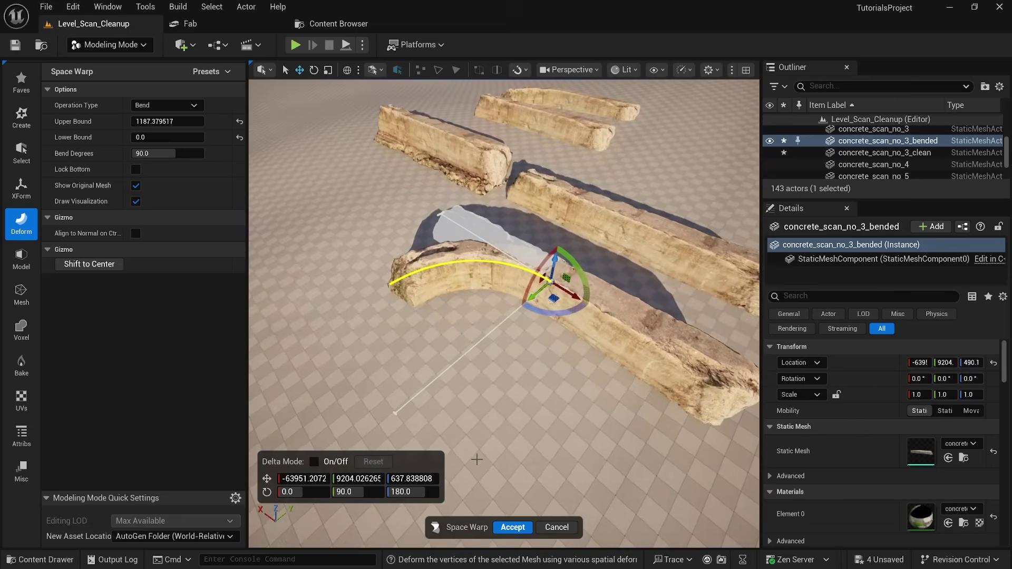
{"action": "left_click", "coordinate": [514, 527]}
Move the bent wall against the end of the cleaned wall and lower it to a Z location of about 520.9
{"action": "mouse_move", "coordinate": [511, 512]}
{"action": "right_mouse_down"}
{"action": "mouse_move", "coordinate": [493, 509]}
{"action": "mouse_move", "coordinate": [506, 506]}
{"action": "right_mouse_up"}
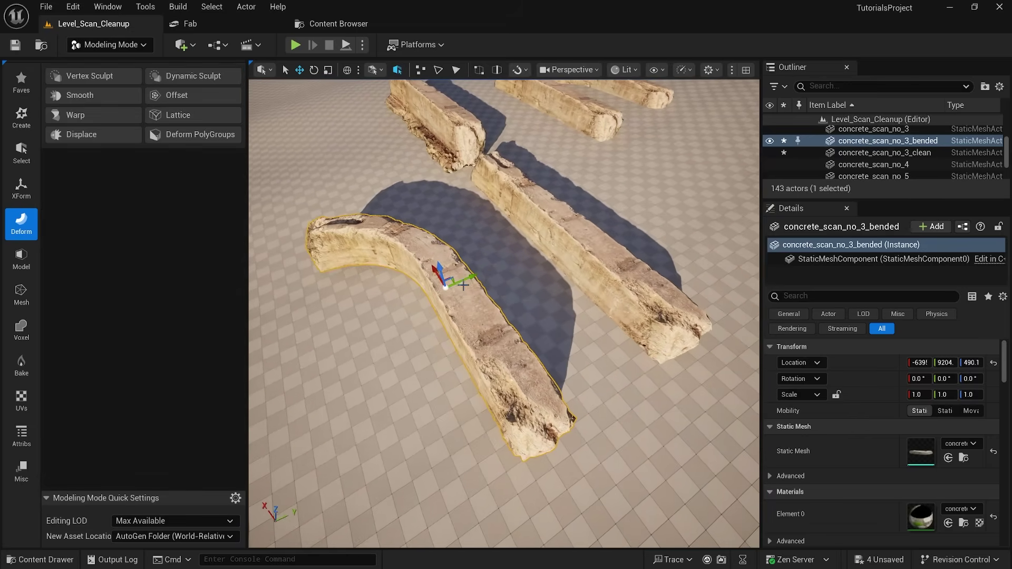
{"action": "right_click_drag", "start_coordinate": [463, 285], "coordinate": [431, 271]}
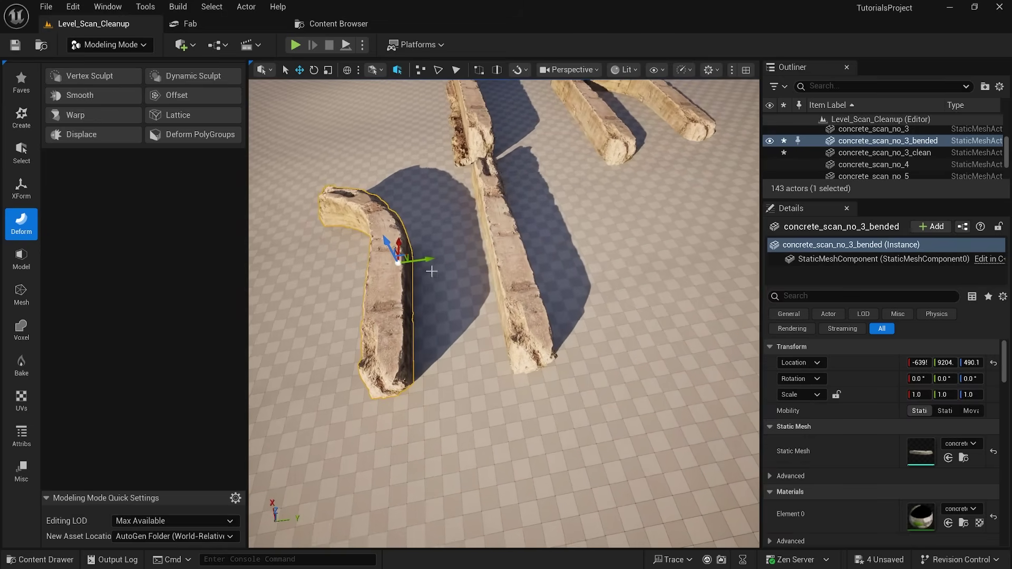
{"action": "left_click_drag", "start_coordinate": [417, 258], "coordinate": [641, 434]}
{"action": "right_click_drag", "start_coordinate": [640, 421], "coordinate": [708, 369]}
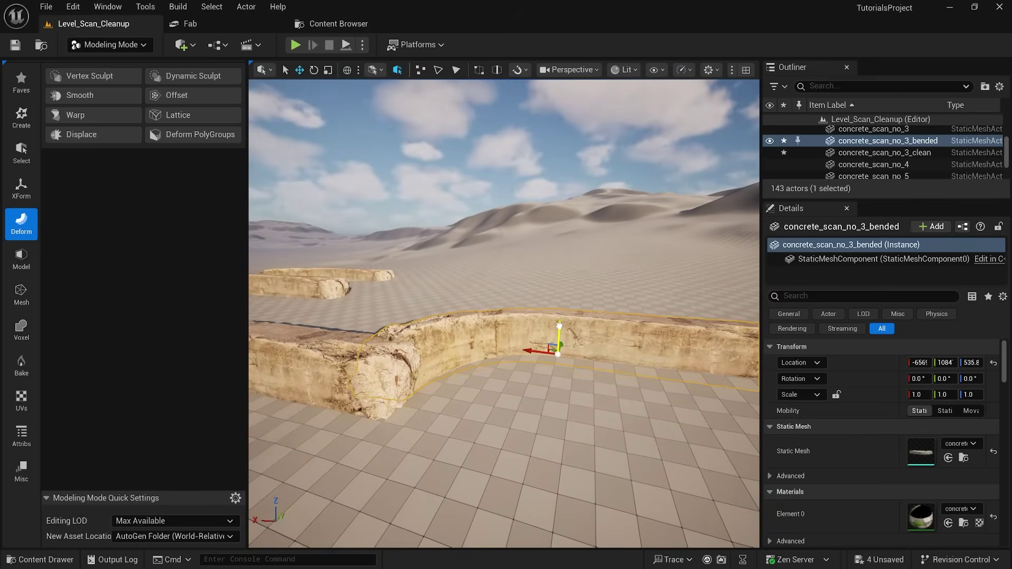
{"action": "right_click_drag", "start_coordinate": [499, 348], "coordinate": [447, 353]}
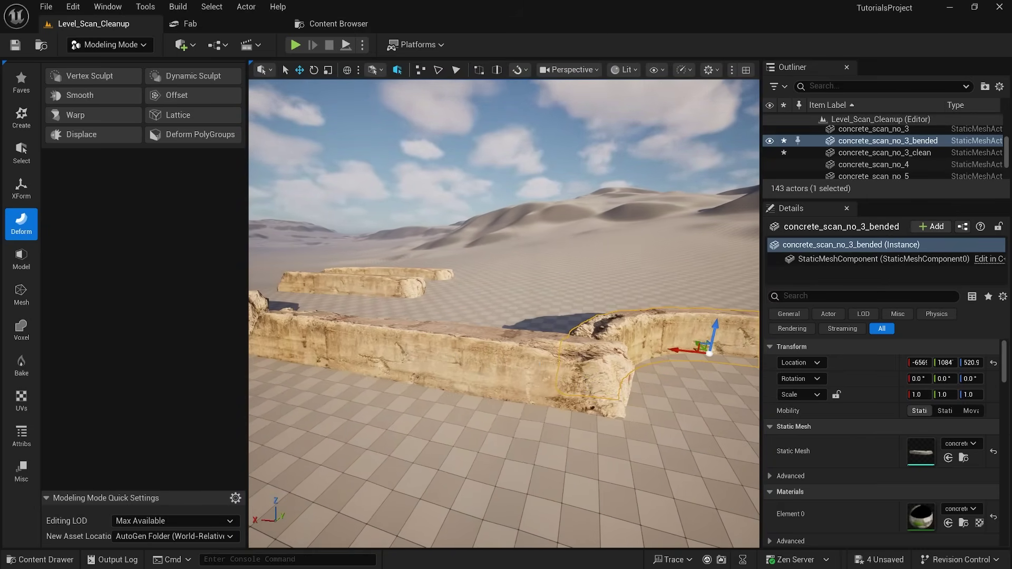
Examine the wall scans from several sides, selecting concrete_scan_no_5 on the way
{"action": "right_click_drag", "start_coordinate": [503, 337], "coordinate": [453, 333]}
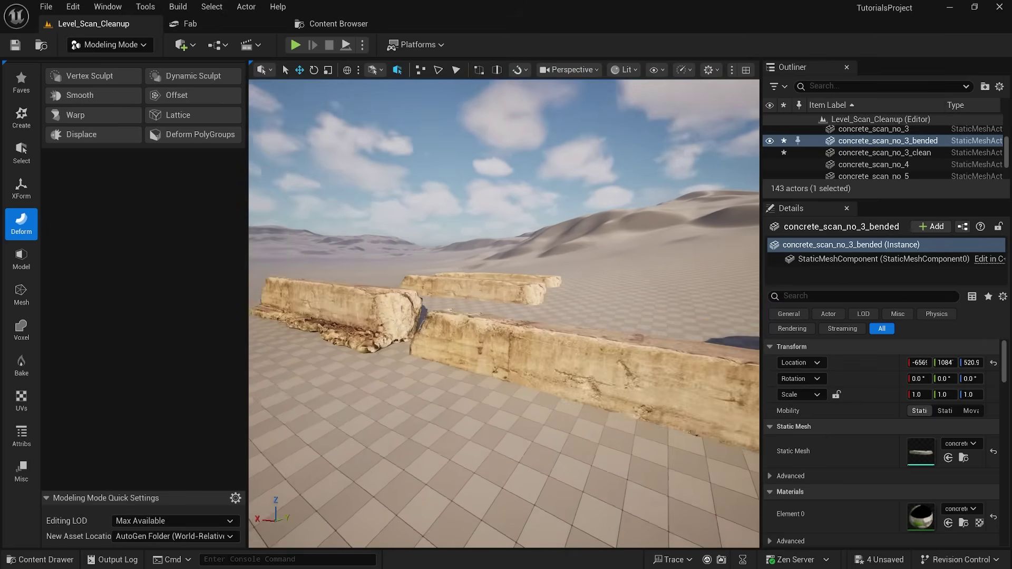
{"action": "right_click_drag", "start_coordinate": [400, 355], "coordinate": [379, 345]}
{"action": "key", "text": "w"}
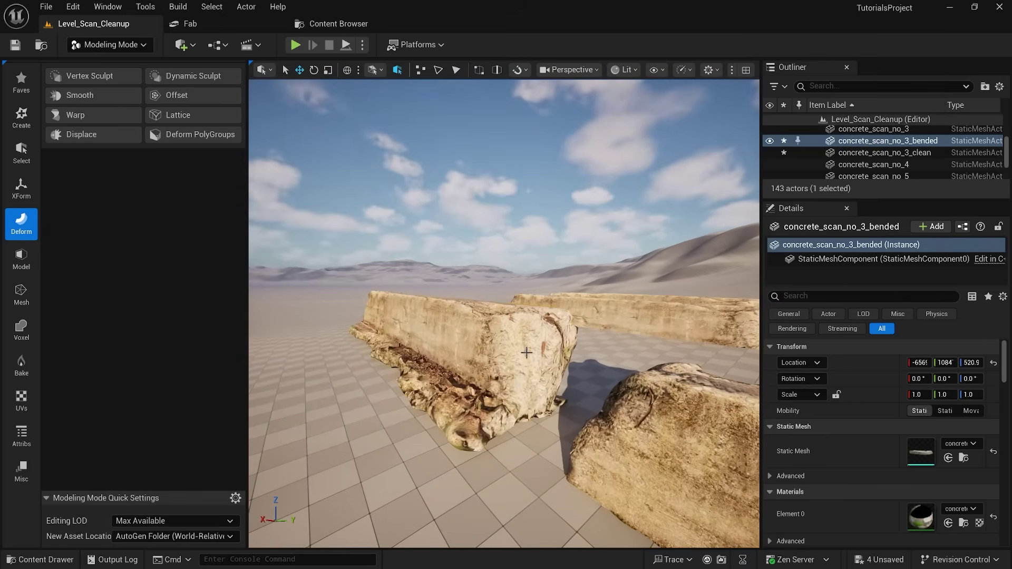
{"action": "left_click", "coordinate": [526, 353]}
{"action": "right_click_drag", "start_coordinate": [526, 353], "coordinate": [508, 312]}
{"action": "key", "text": "d"}
{"action": "key", "text": "a"}
{"action": "key", "text": "d"}
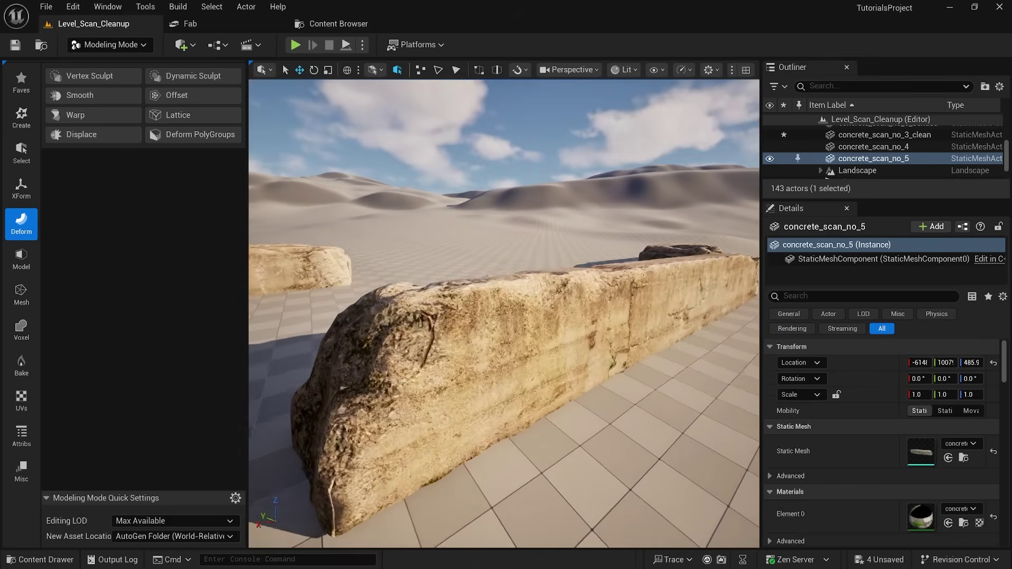
{"action": "key", "text": "d"}
{"action": "right_click_drag", "start_coordinate": [526, 385], "coordinate": [464, 403]}
Enlarge the viewport to full screen, select the bent wall, and fine-tune its position where it meets the cleaned wall's end
{"action": "key", "text": "F11"}
{"action": "key", "text": "d"}
{"action": "mouse_move", "coordinate": [566, 336]}
{"action": "right_mouse_down"}
{"action": "mouse_move", "coordinate": [574, 371]}
{"action": "mouse_move", "coordinate": [566, 335]}
{"action": "right_mouse_up"}
{"action": "left_click", "coordinate": [517, 293]}
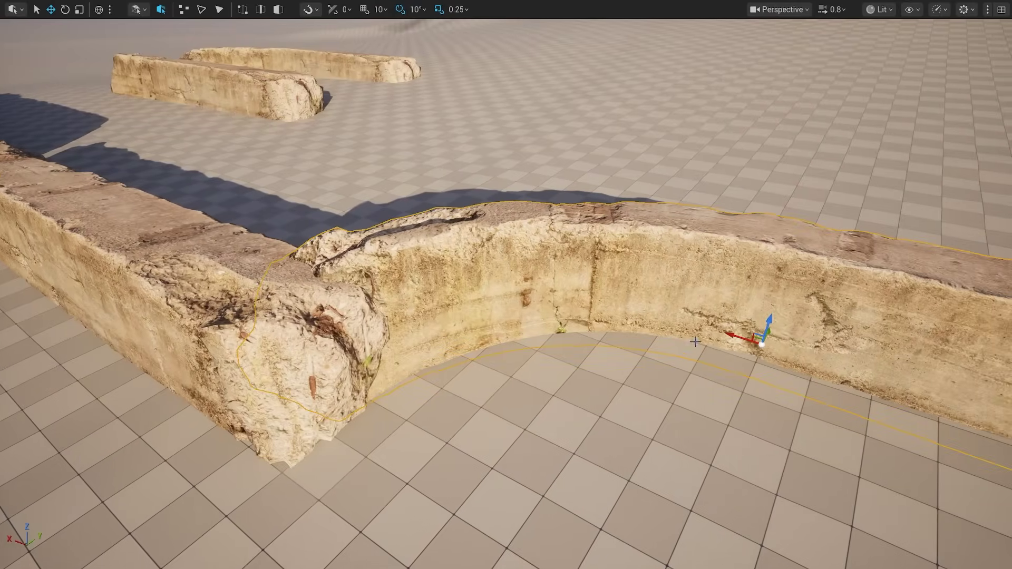
{"action": "left_click_drag", "start_coordinate": [770, 330], "coordinate": [792, 325]}
{"action": "right_click_drag", "start_coordinate": [646, 334], "coordinate": [624, 297]}
{"action": "key", "text": "s"}
{"action": "key", "text": "d"}
{"action": "key", "text": "s"}
{"action": "right_click_drag", "start_coordinate": [761, 283], "coordinate": [766, 277]}
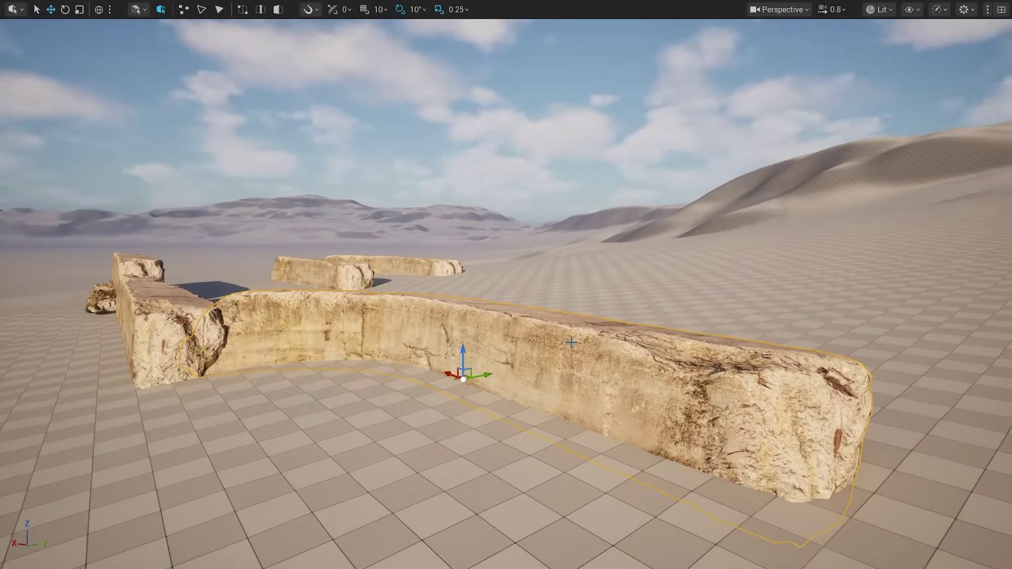